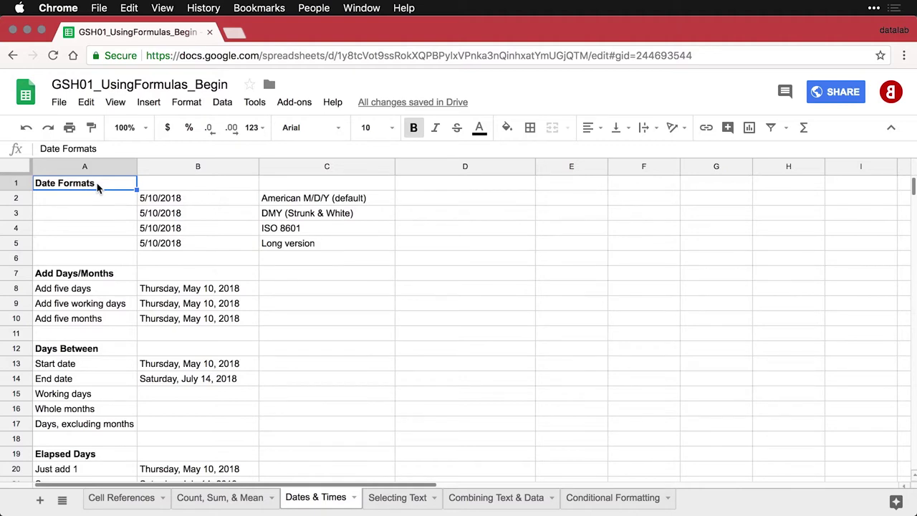
Step: Apply the '05 Aug 1930' date format to B3 so it reads 10 May 2018
left_click(185, 200)
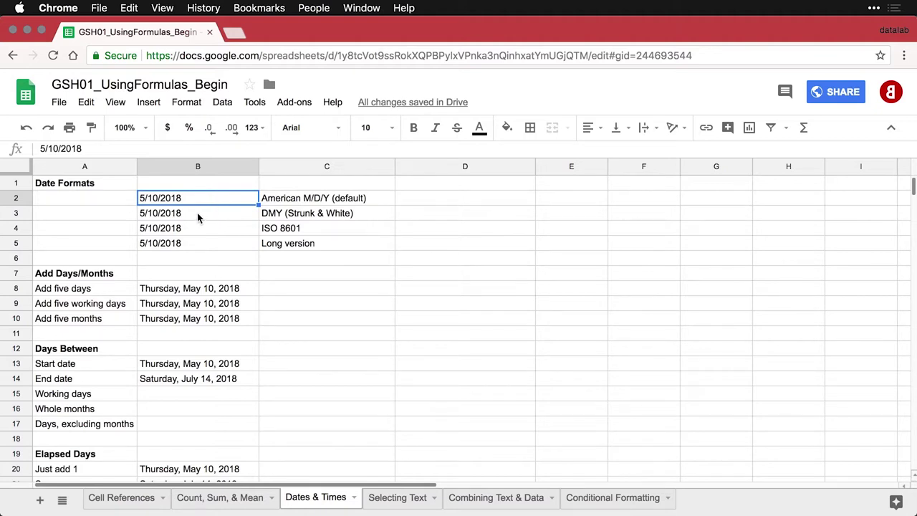
left_click(200, 218)
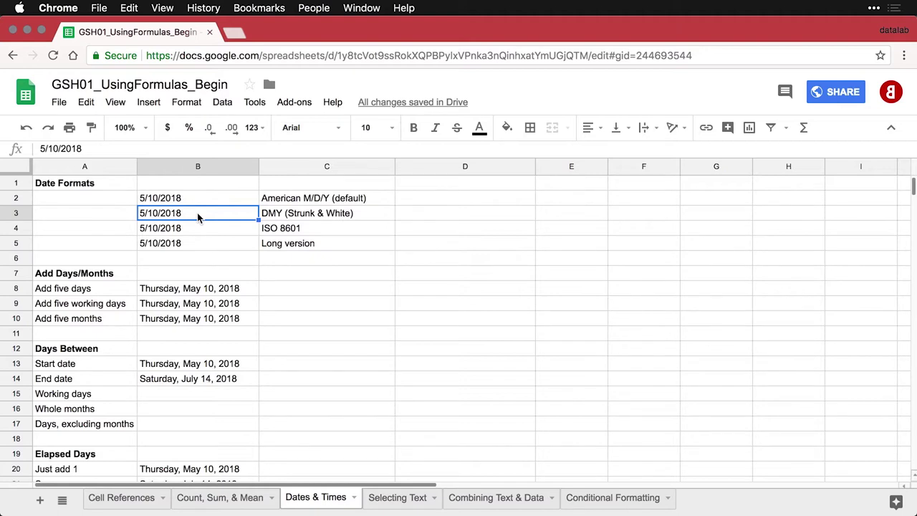
left_click(192, 106)
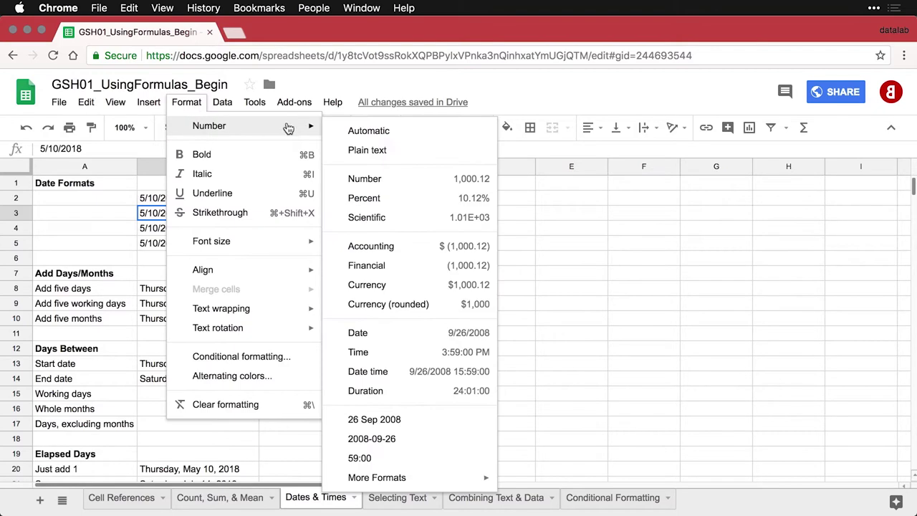
mouse_move(209, 126)
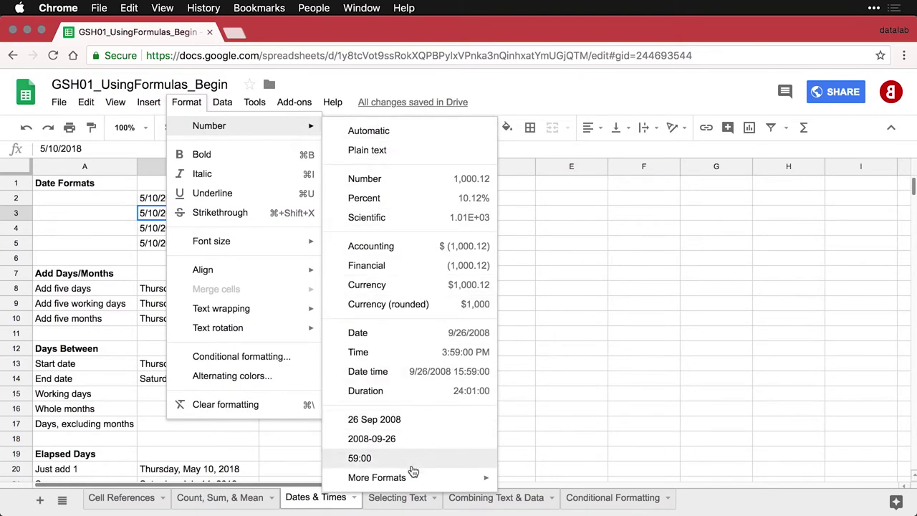
mouse_move(387, 477)
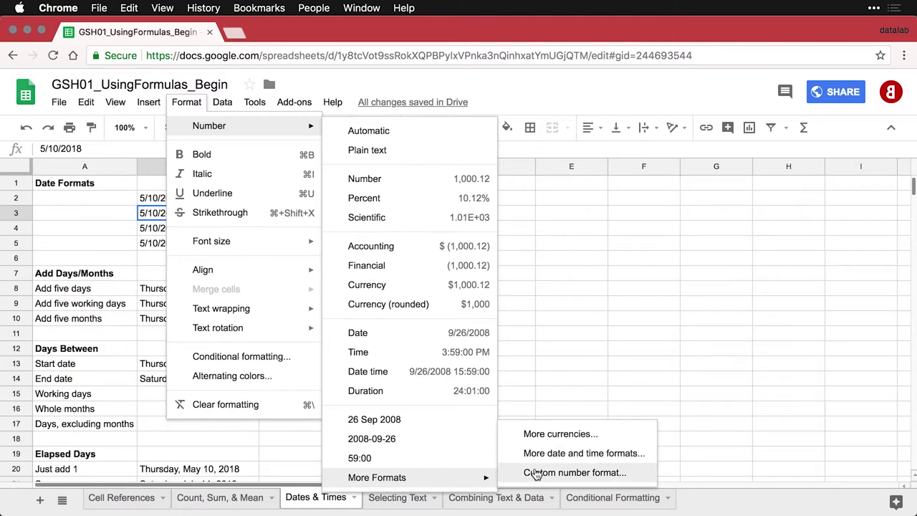
left_click(558, 459)
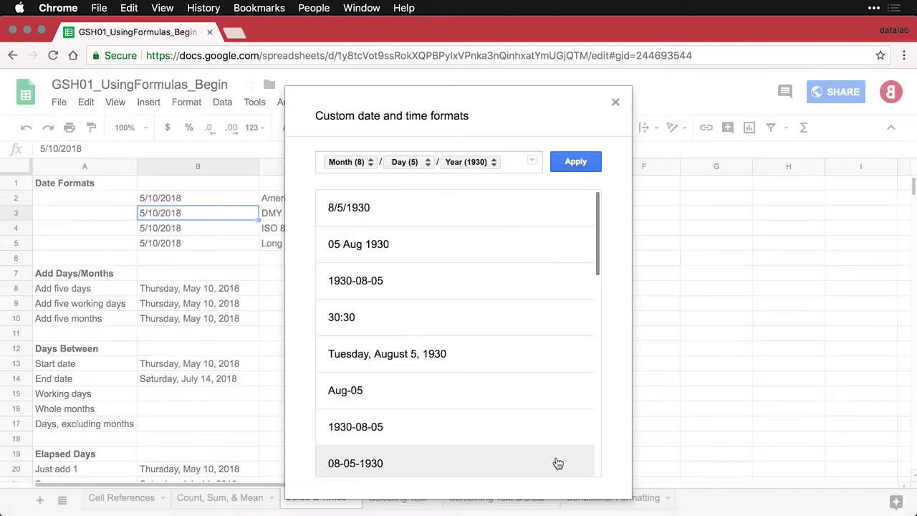
left_click(406, 253)
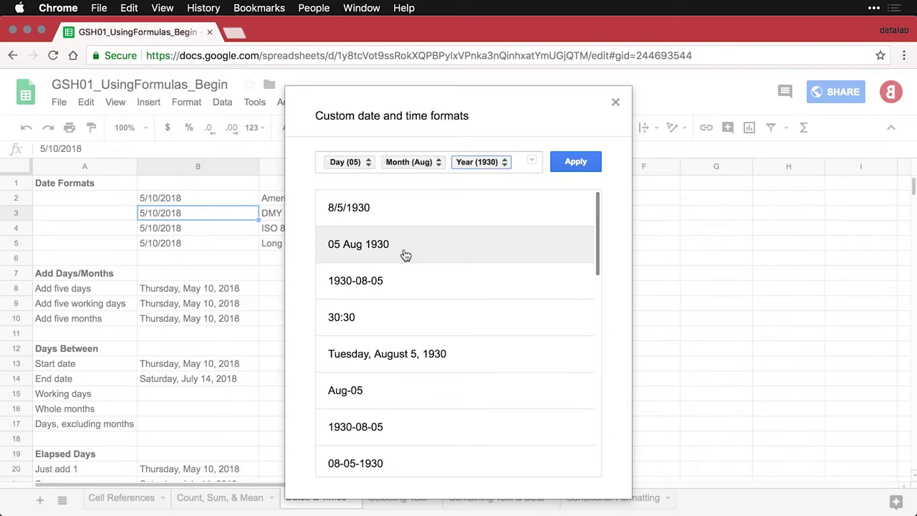
left_click(575, 162)
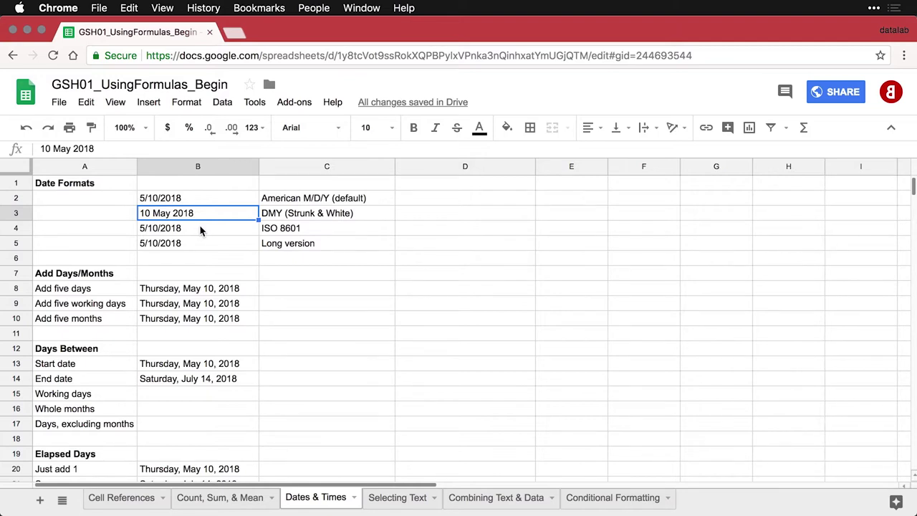
Step: Apply the '1930-08-05' date format to B4 so it reads 2018-05-10
left_click(200, 229)
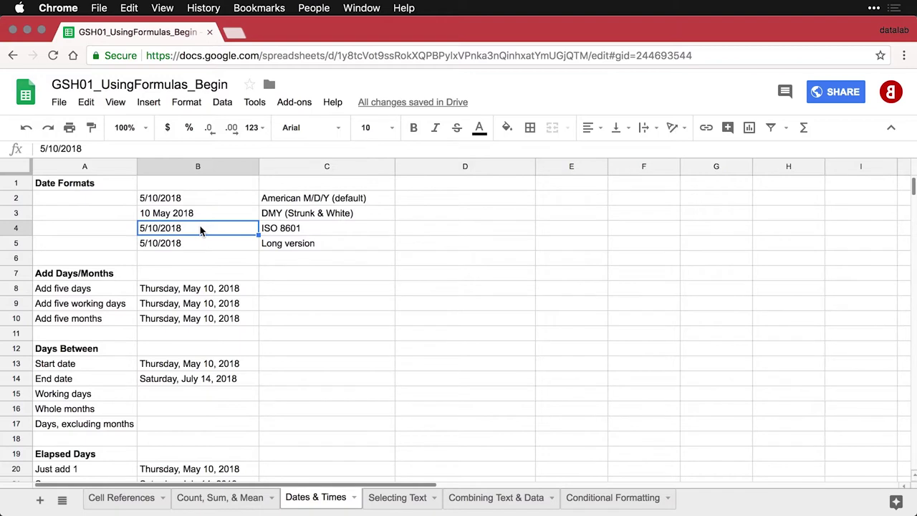
left_click(194, 106)
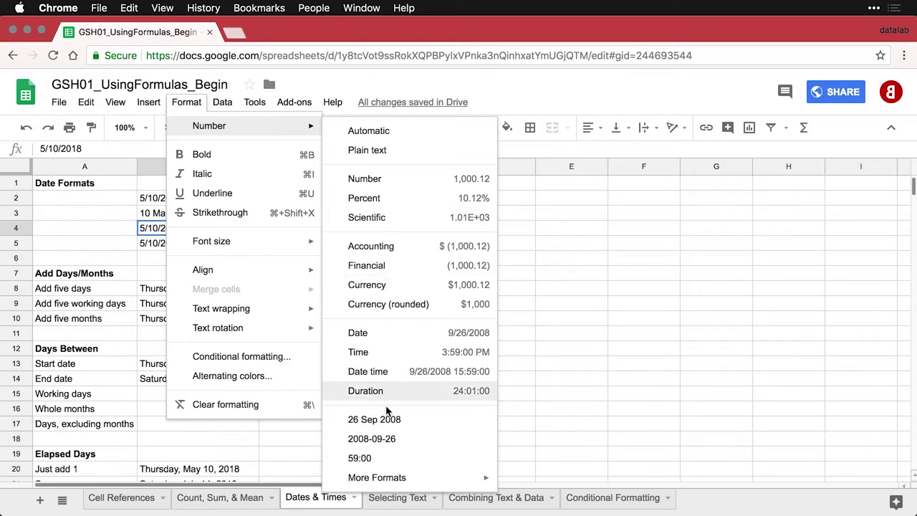
mouse_move(378, 477)
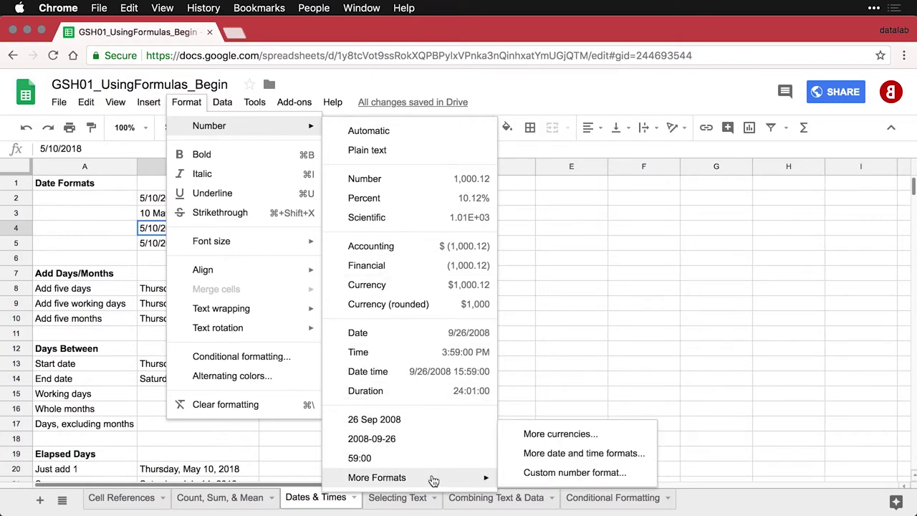
left_click(570, 454)
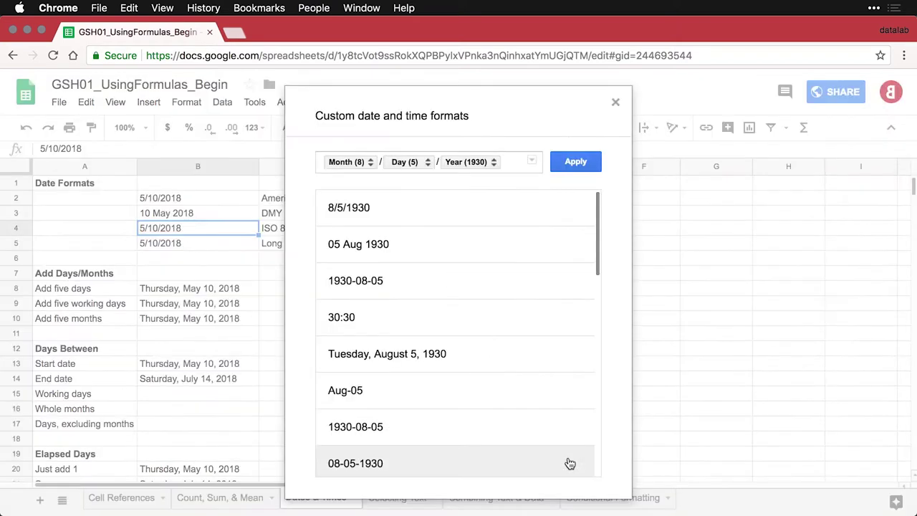
scroll(481, 399, "down", 1)
scroll(447, 391, "down", 1)
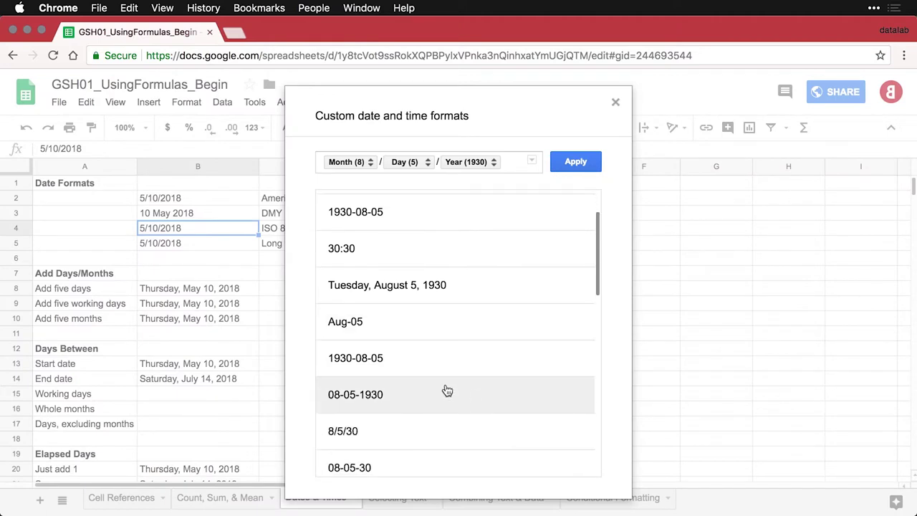
left_click(411, 362)
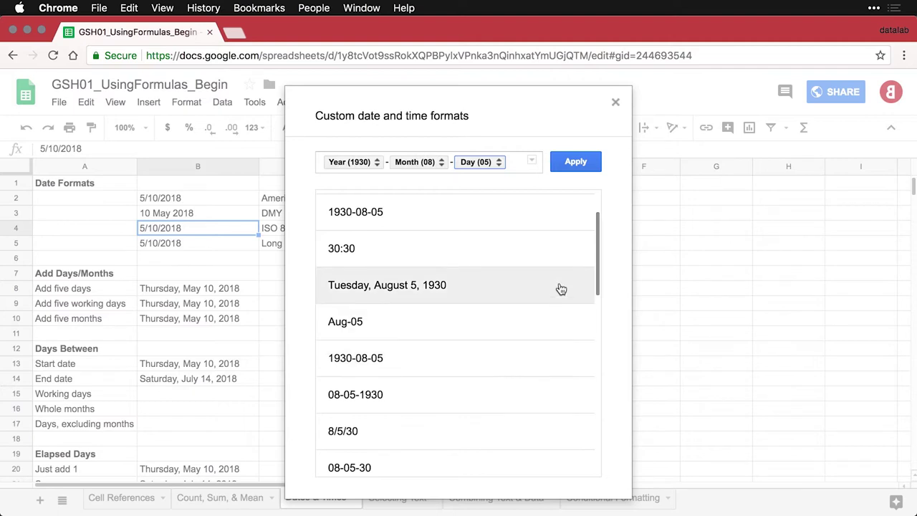
left_click(584, 159)
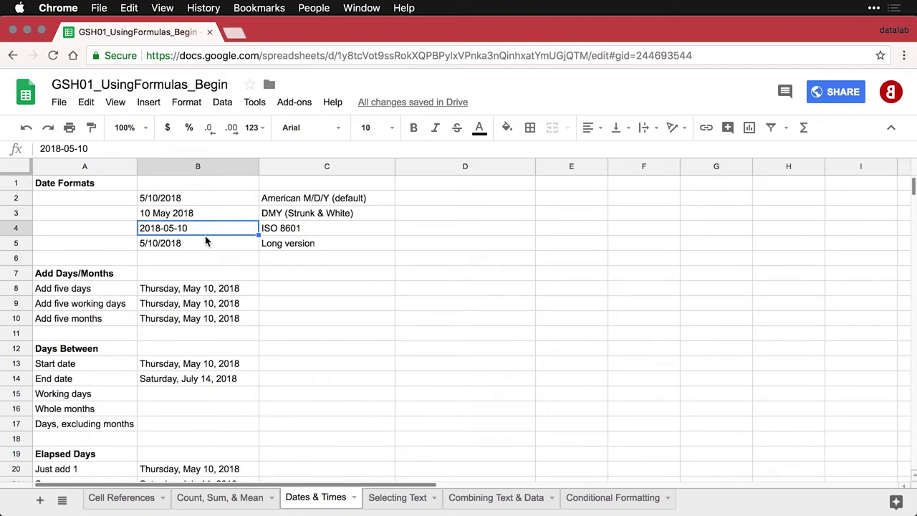
Step: Apply the 'Tuesday, August 5, 1930' format to B5, giving Thursday, May 10, 2018
left_click(203, 244)
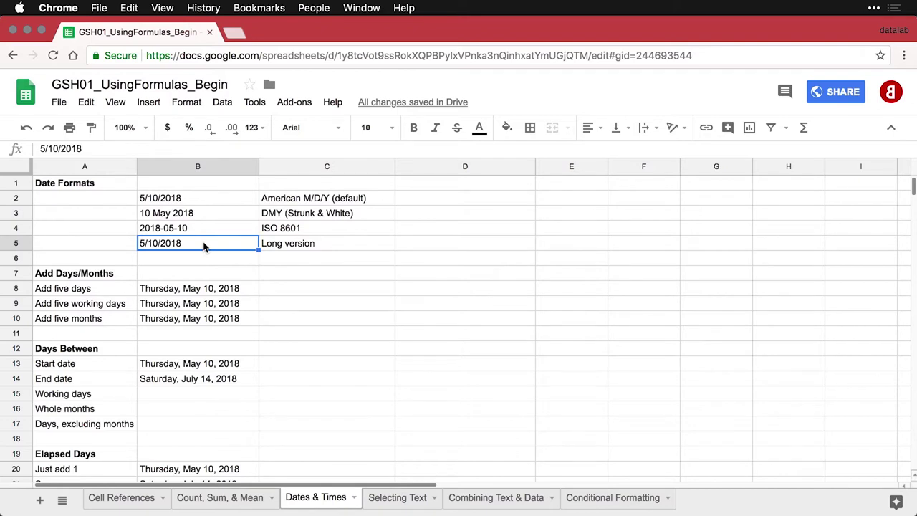
left_click(192, 106)
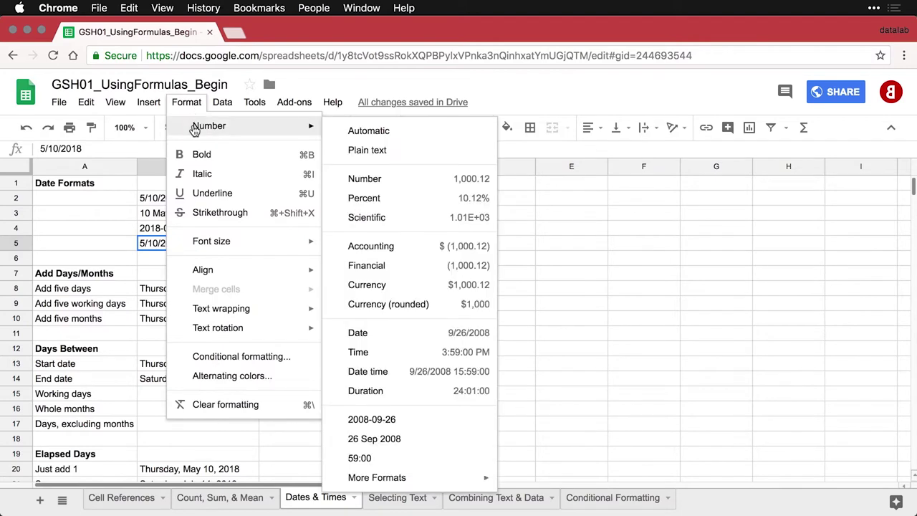
mouse_move(209, 125)
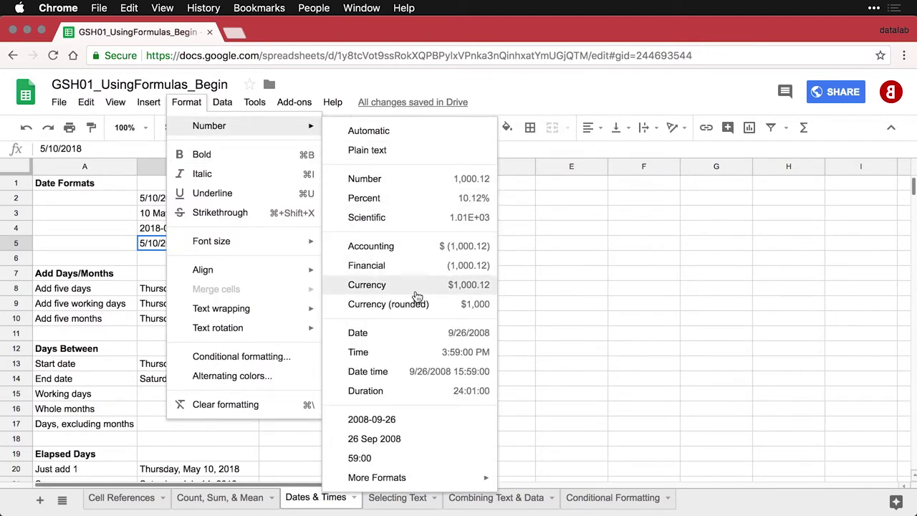
mouse_move(377, 477)
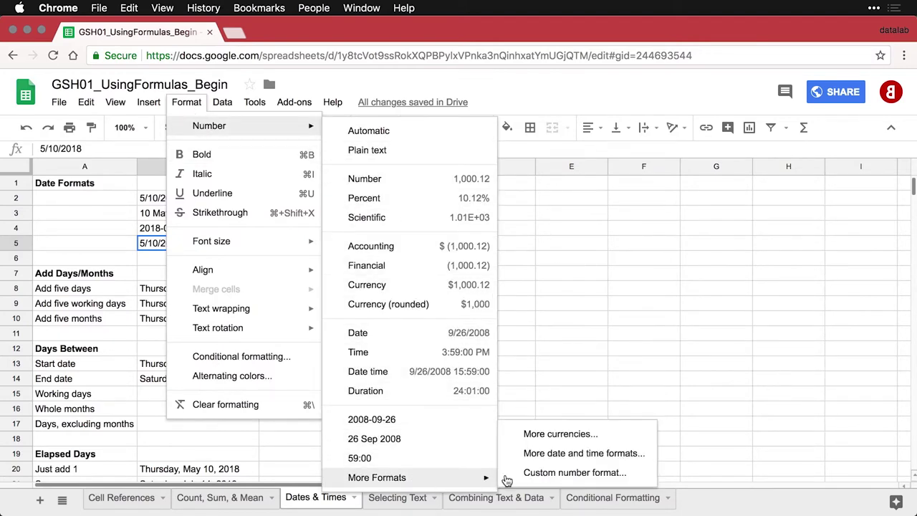
left_click(584, 453)
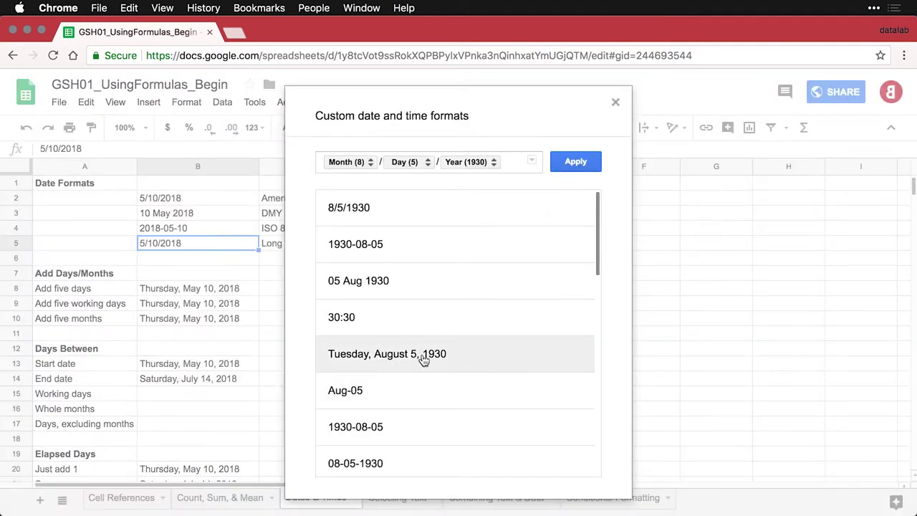
left_click(473, 361)
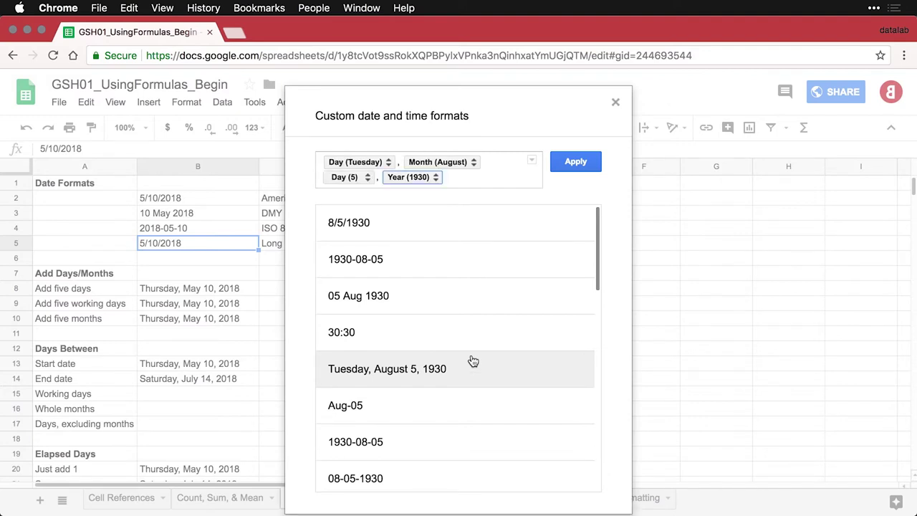
left_click(577, 163)
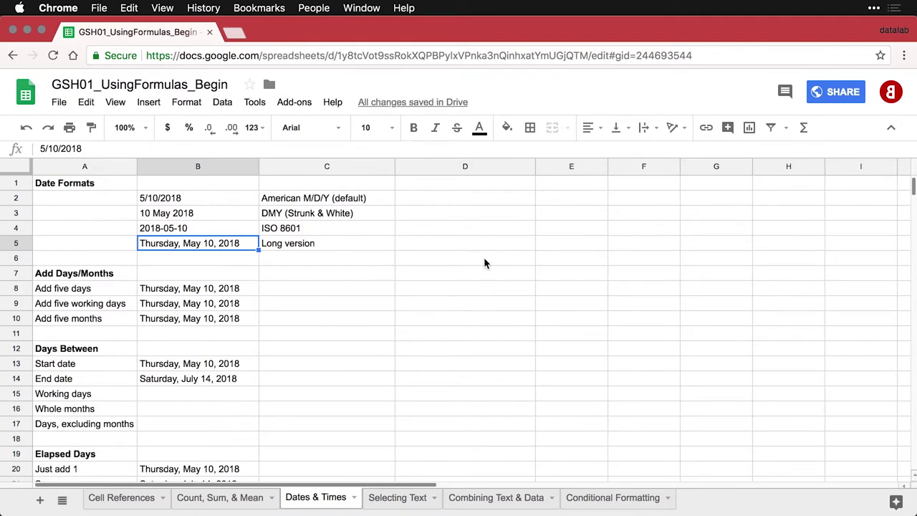
Step: Inspect the underlying start date value in B8 without changing it
left_click(318, 289)
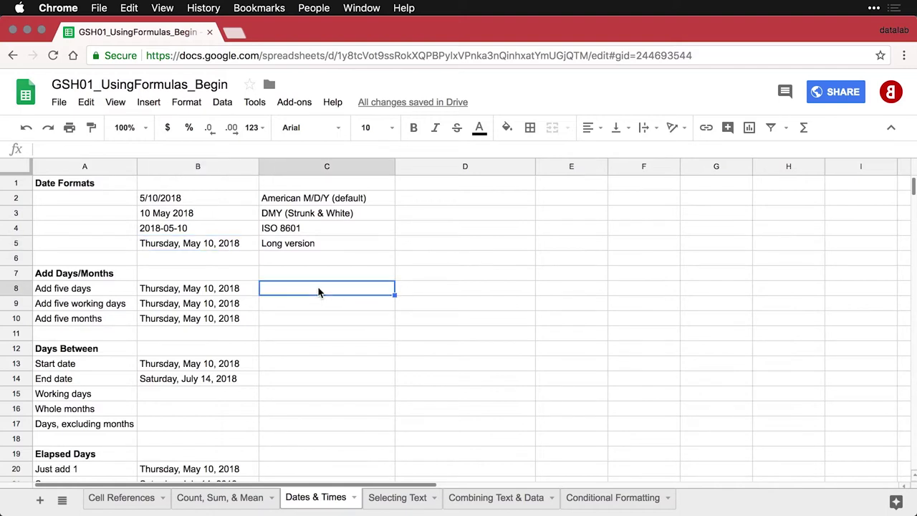
key("Left")
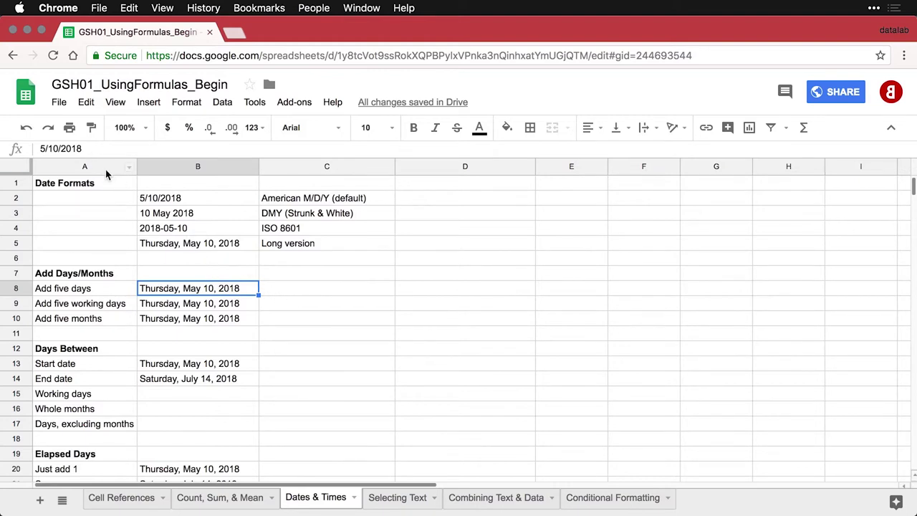
double_click(187, 290)
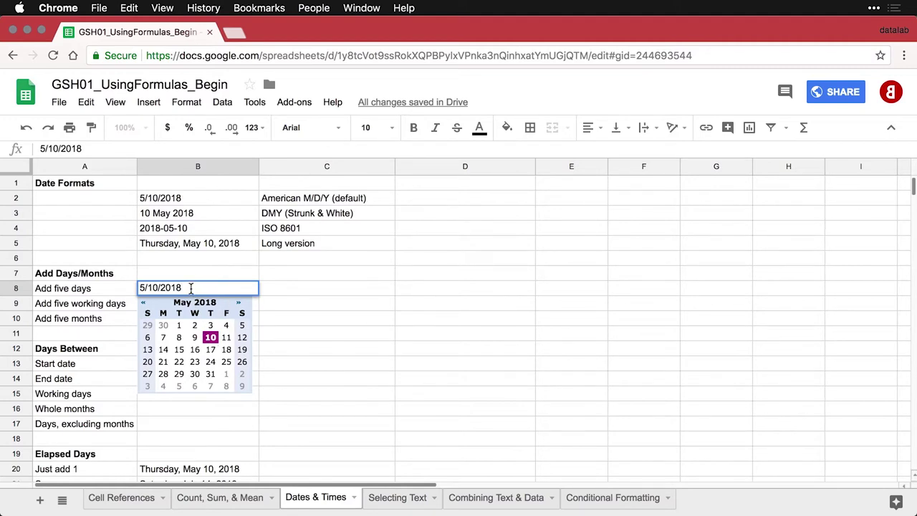
key("Escape")
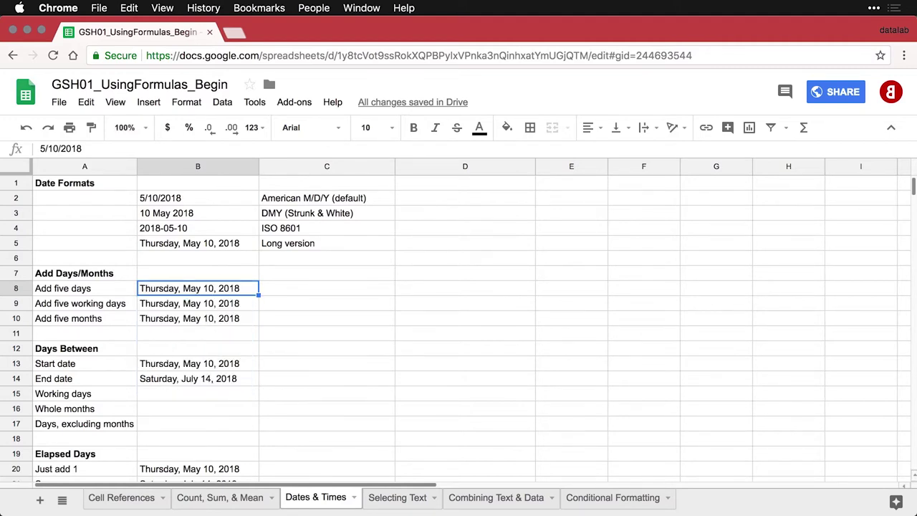
left_click(361, 296)
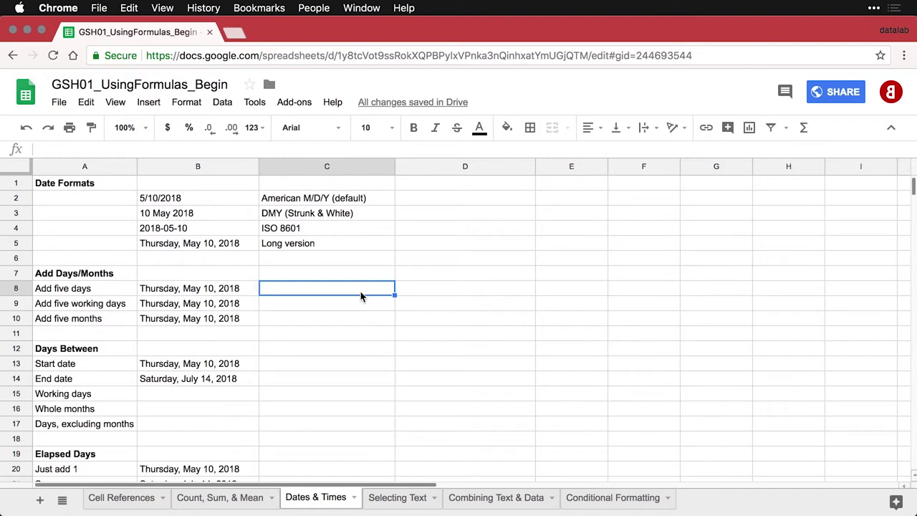
left_click(244, 291)
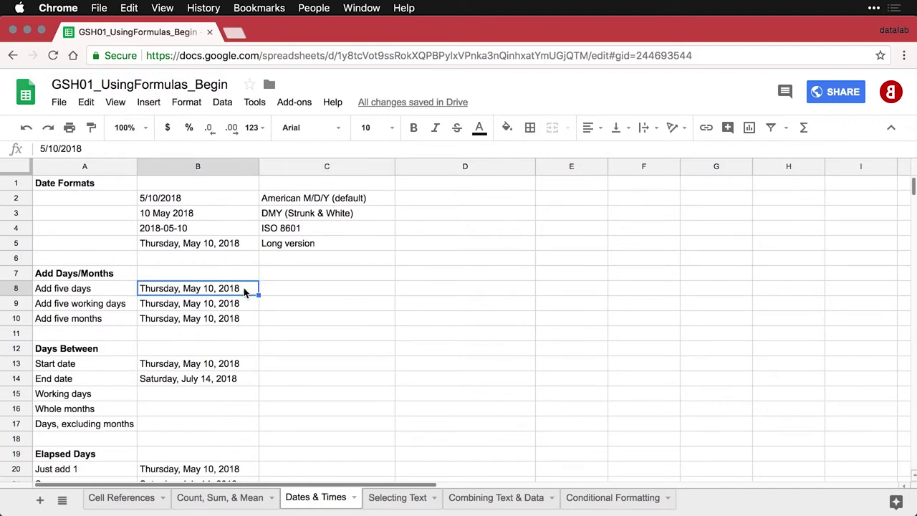
double_click(243, 292)
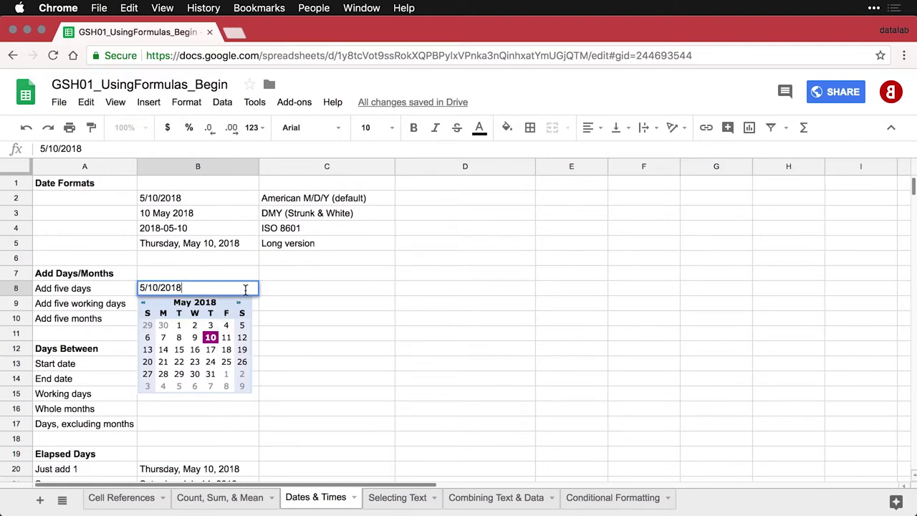
key("Escape")
Step: Enter =B8+5 in C8 to show Tuesday, May 15, 2018
left_click(287, 291)
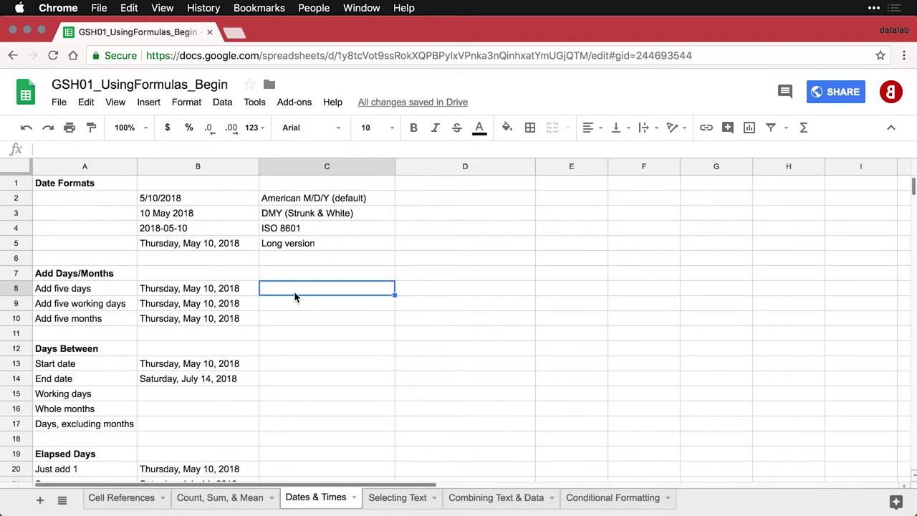
type("=B8+5")
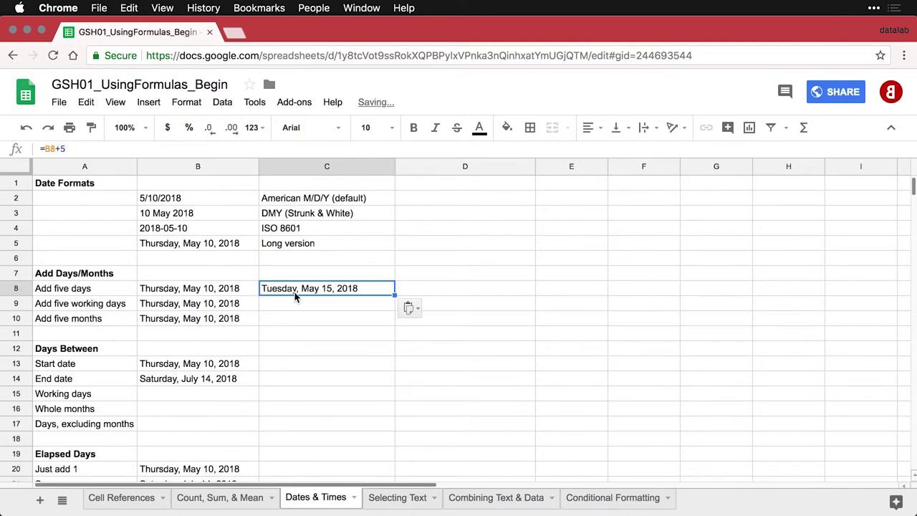
double_click(295, 294)
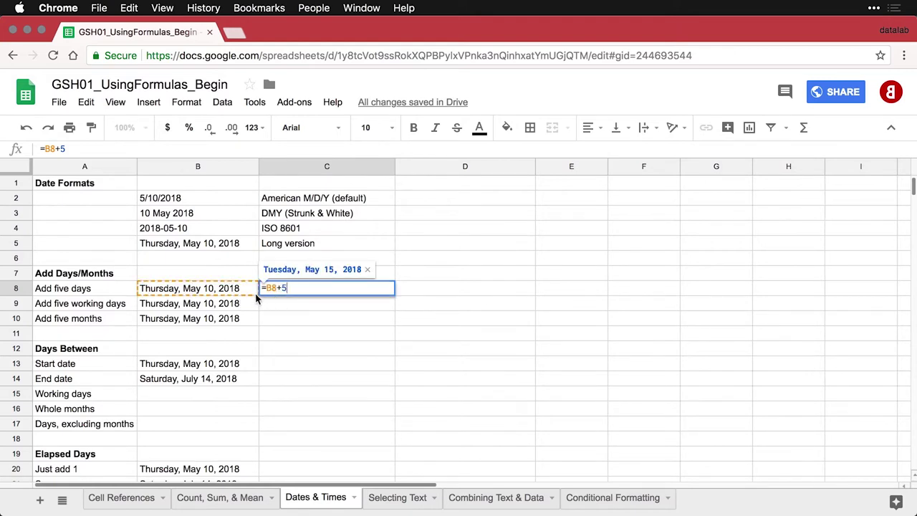
key("Return")
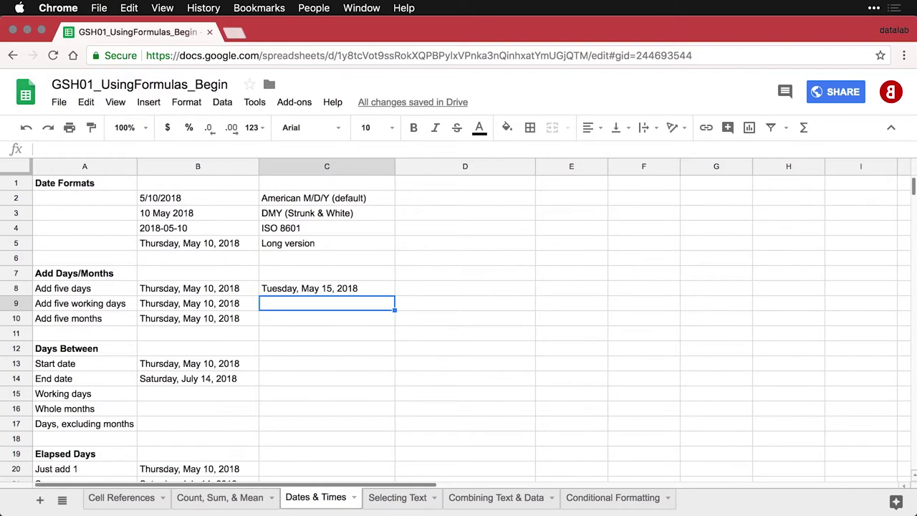
Step: Put the five-working-days WORKDAY formula in C9, giving Thursday, May 17, 2018
type("=WORKDAY(B9, 5)")
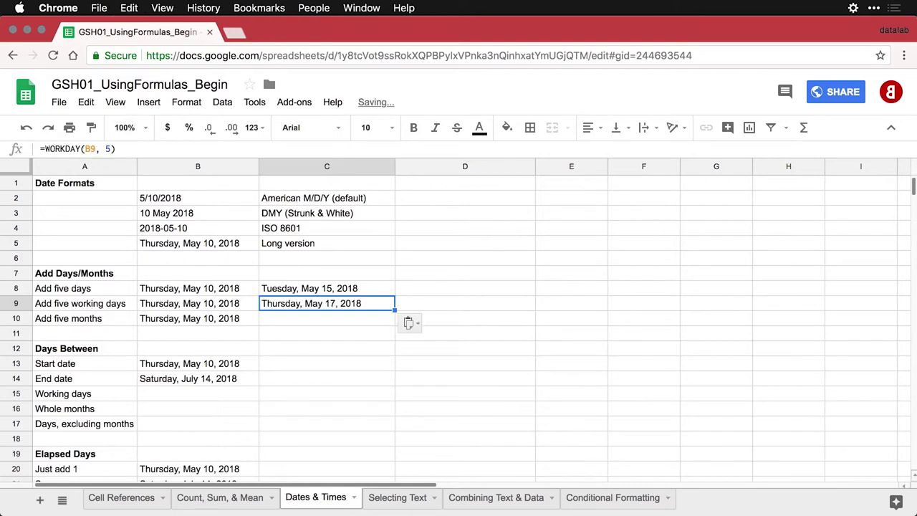
double_click(315, 304)
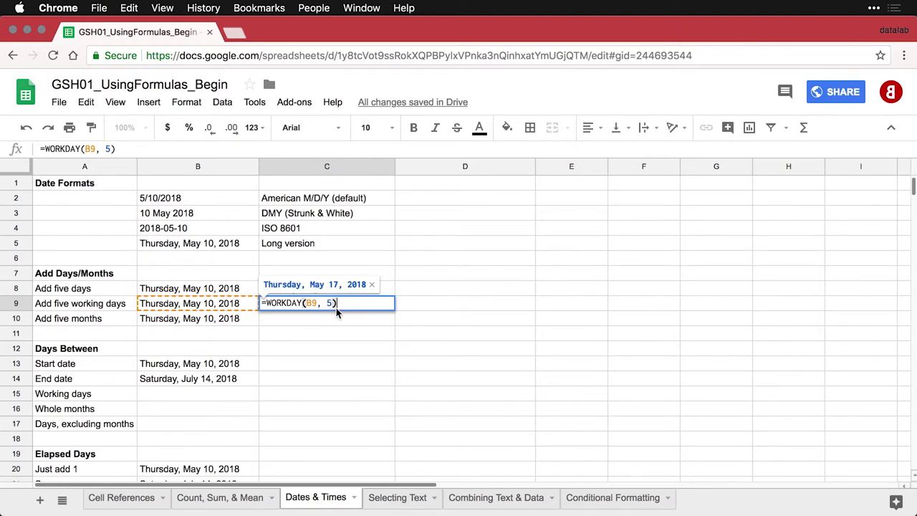
key("Return")
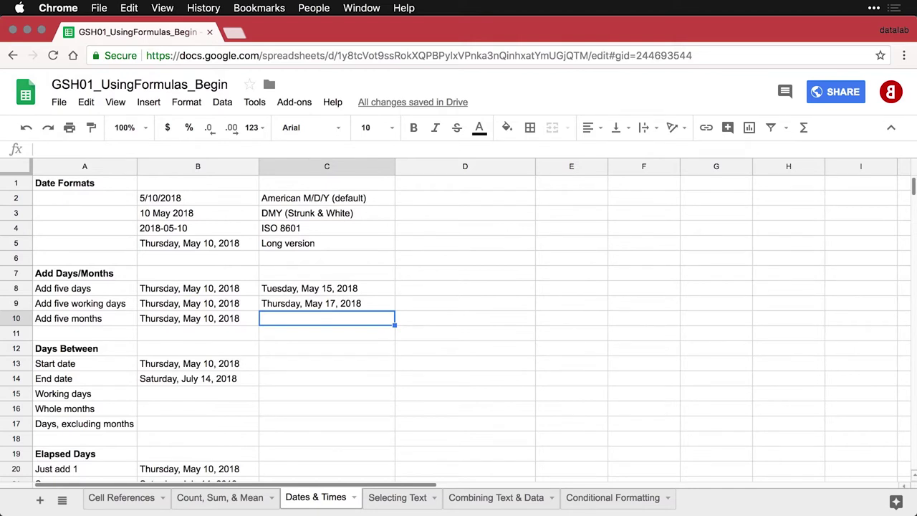
Step: Enter =EDATE(B10, 5) in C10 to show Wednesday, October 10, 2018
type("=EDATE(B10, 5)")
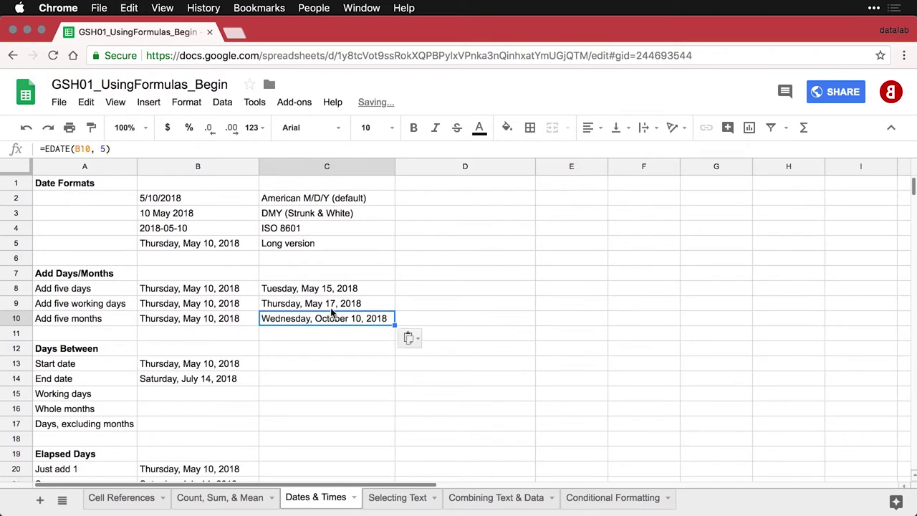
double_click(326, 318)
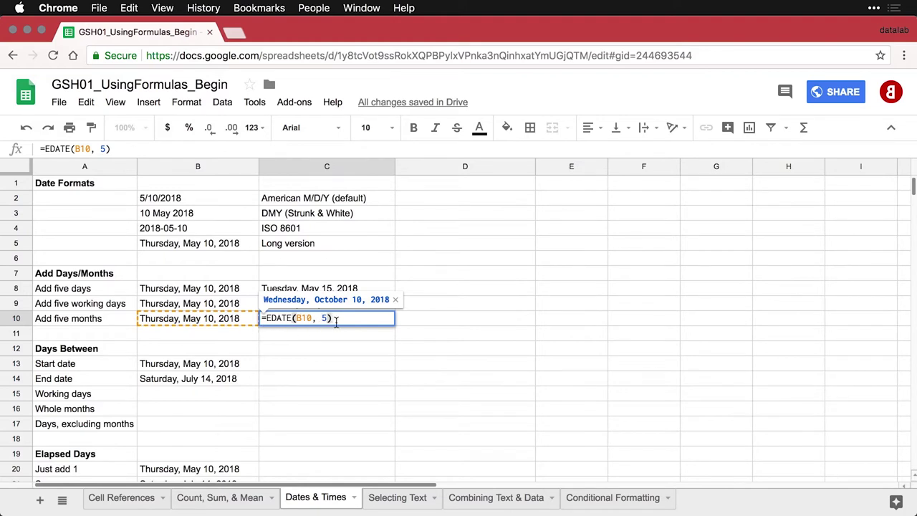
key("Return")
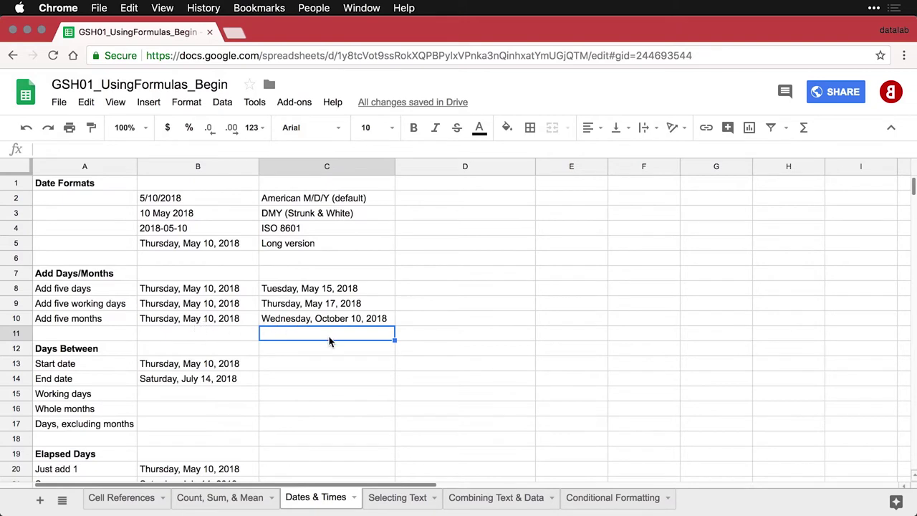
left_click(327, 367)
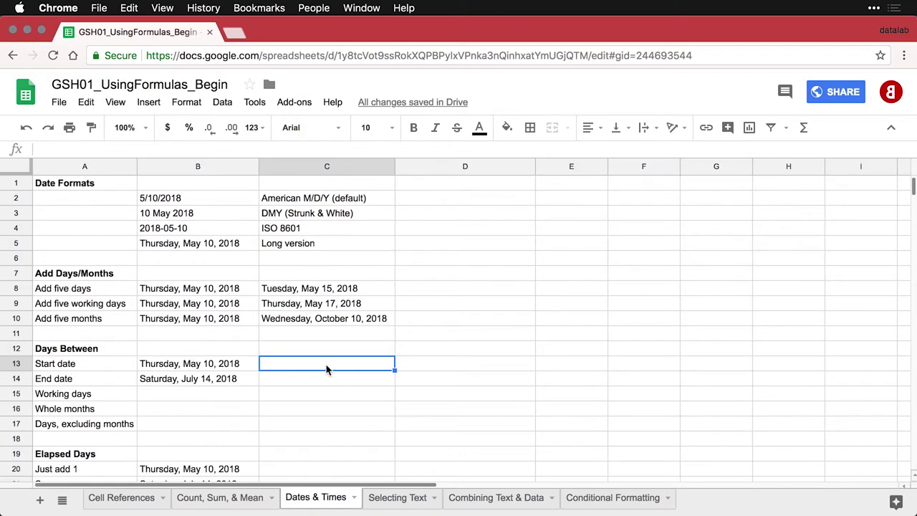
Step: Check the B13 and B14 dates, then enter =B14-B13 in C13 for 65 days
left_click(221, 369)
left_click(224, 378)
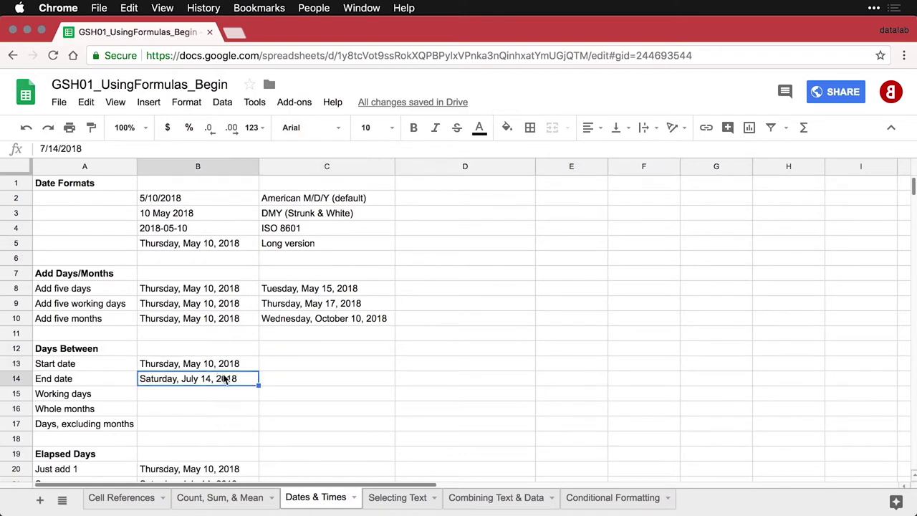
left_click(290, 369)
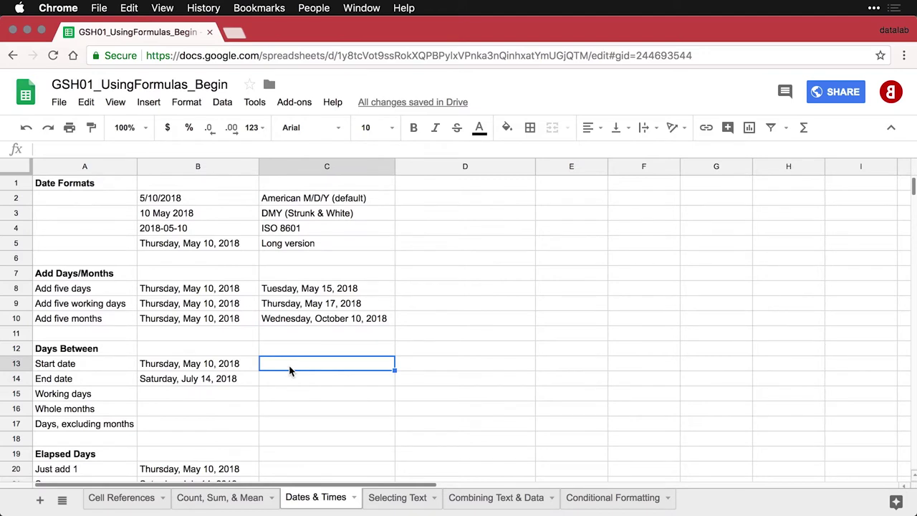
type("=B14-B13")
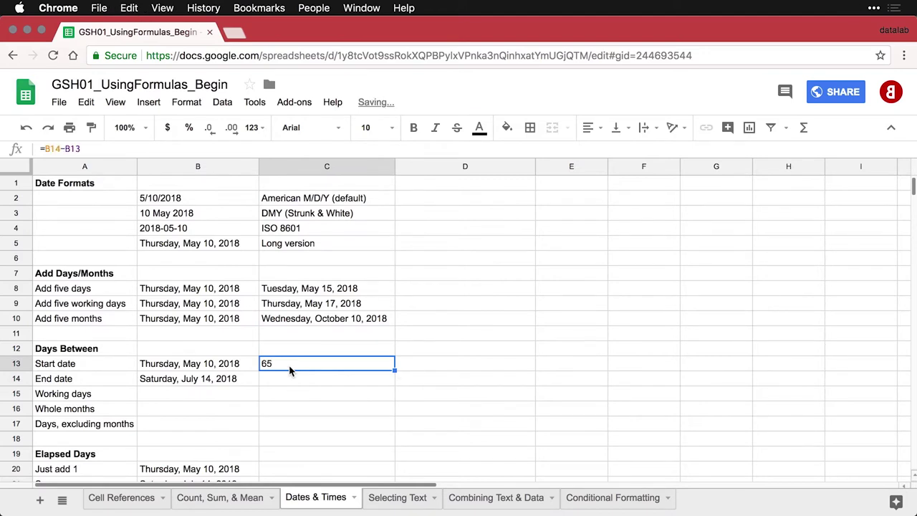
double_click(291, 369)
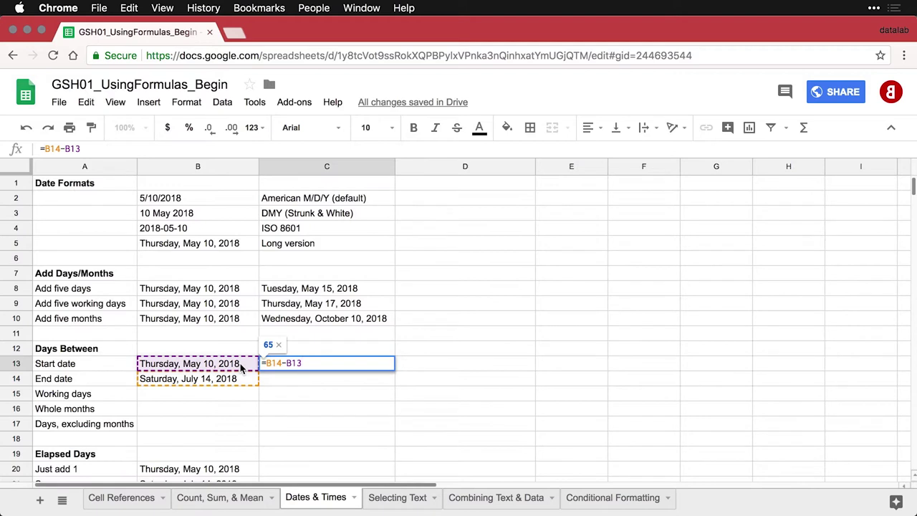
key("Return")
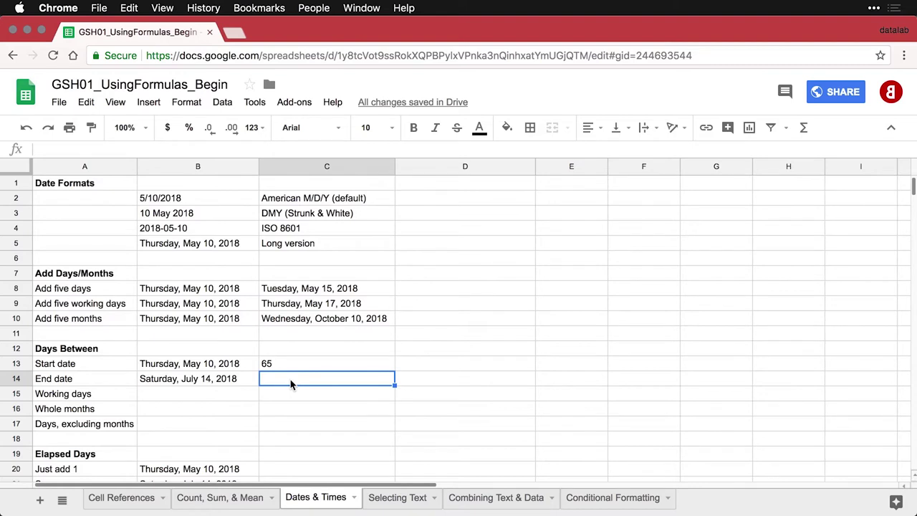
Step: Enter =DAYS(B14,B13) in C14 and =NETWORKDAYS(B13,B14) in C15, giving 65 and 47
type("65")
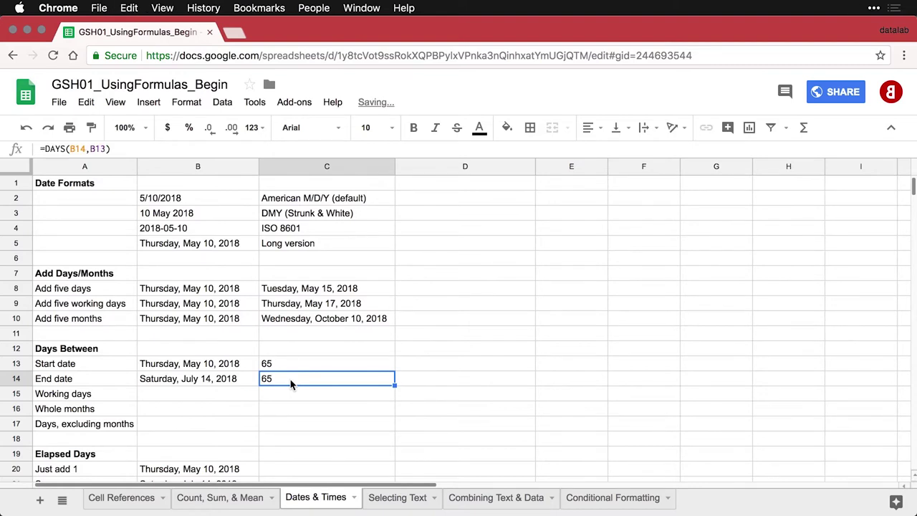
double_click(291, 384)
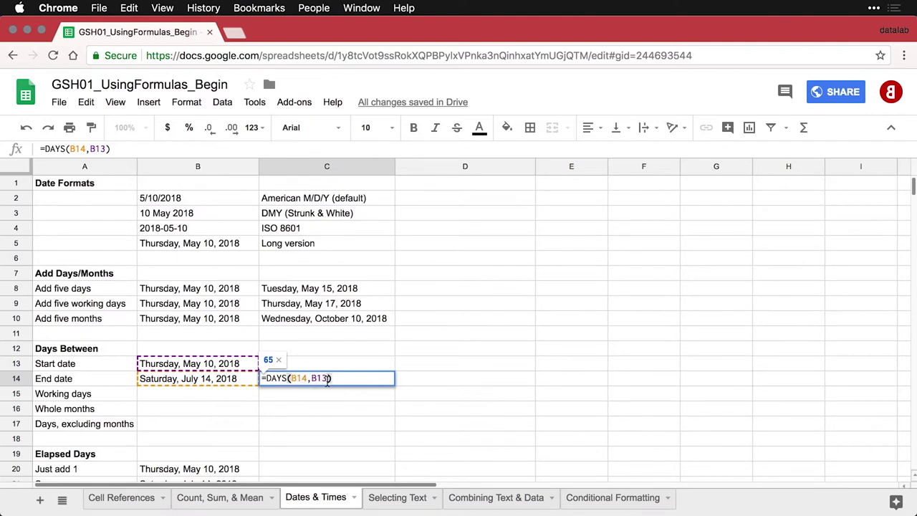
key("Return")
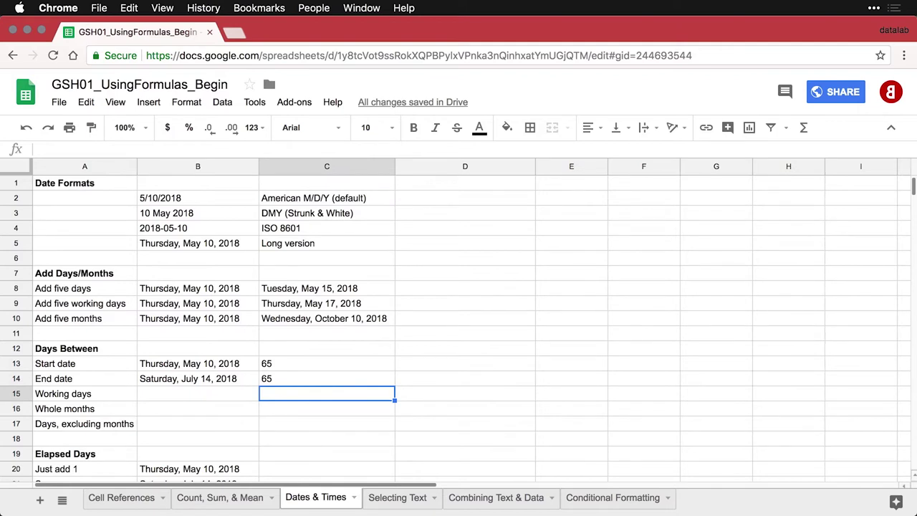
type("=NETWORKDAYS(B13,B14)")
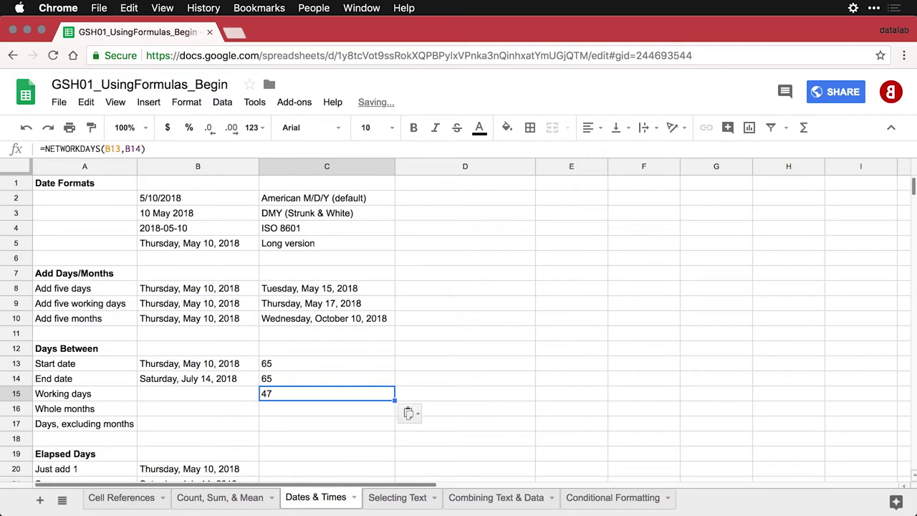
double_click(326, 399)
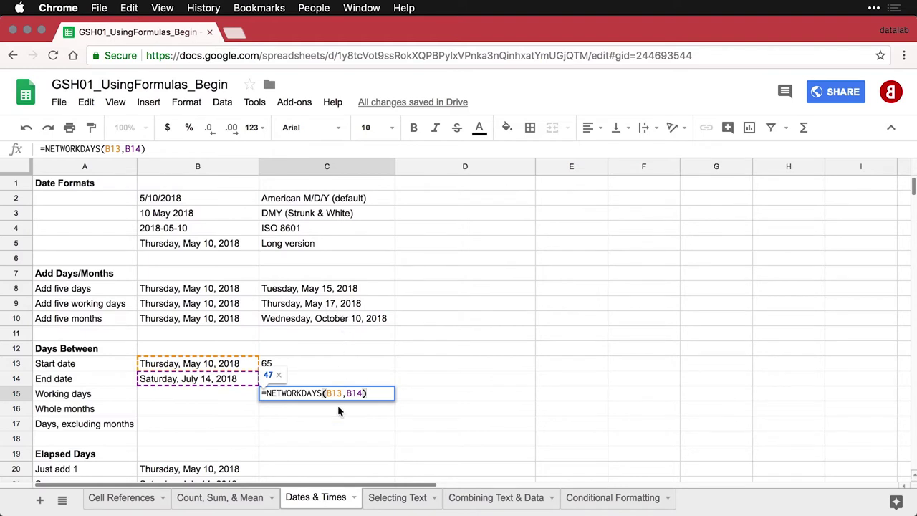
key("Return")
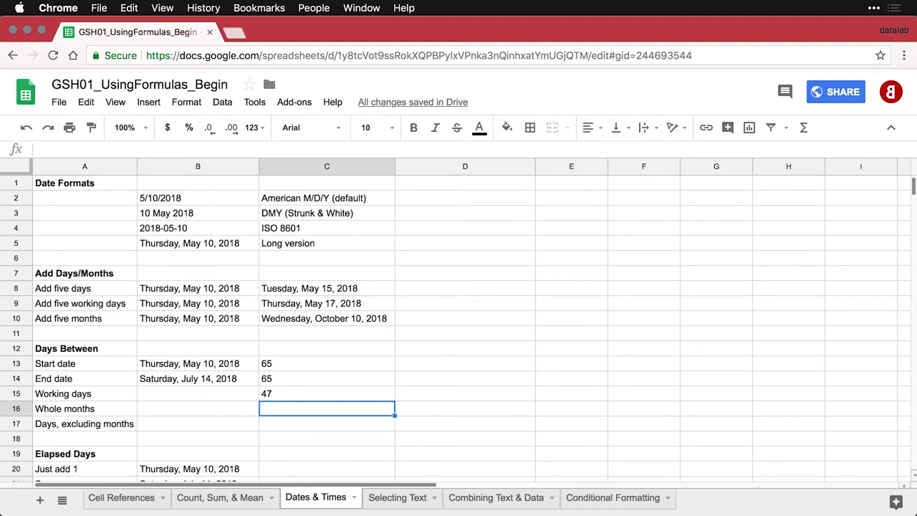
Step: Enter the DATEDIF "M" and "MD" formulas in C16 and C17, giving 2 months and 4 days
type("=DATEDIF(B13,B14,\"M\")")
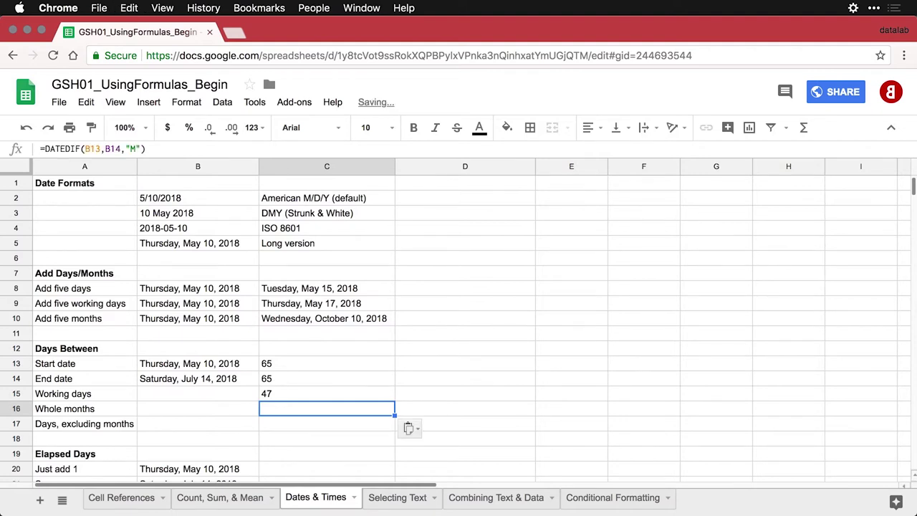
double_click(323, 407)
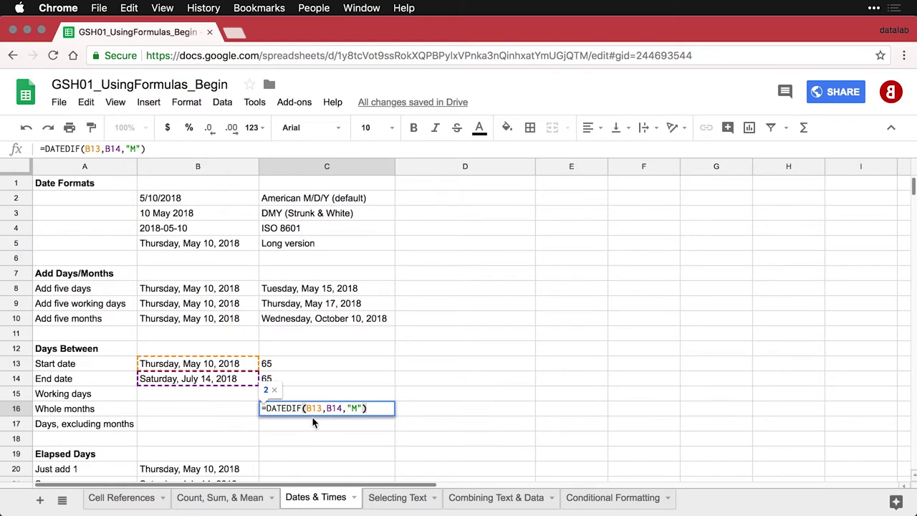
key("Return")
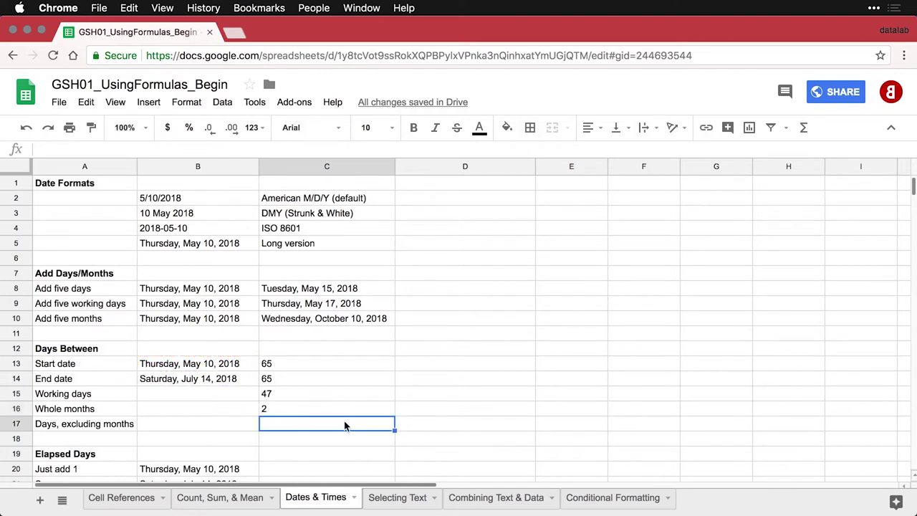
double_click(336, 409)
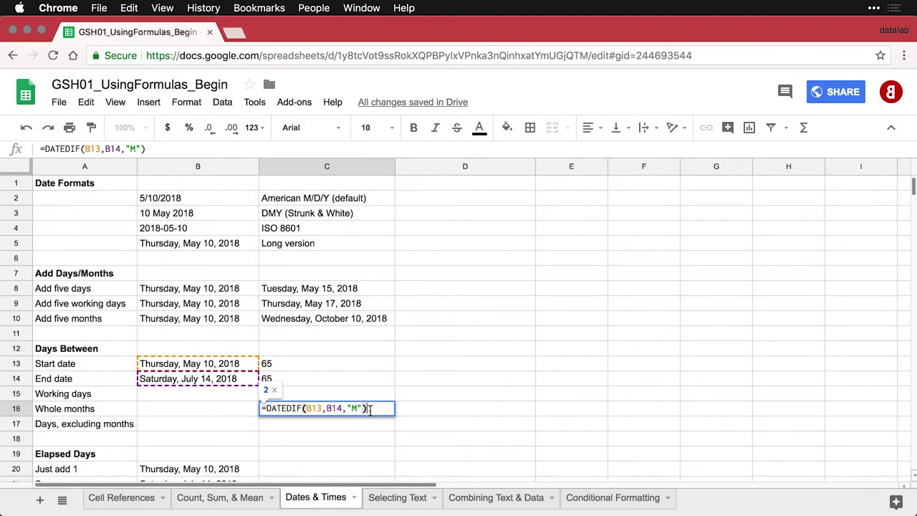
key("Return")
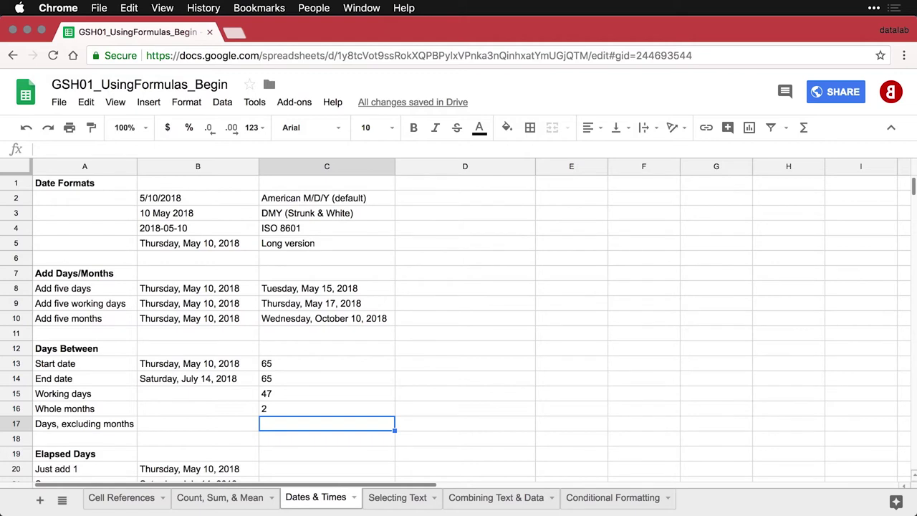
type("=DATEDIF(B13,B14,\"MD\")")
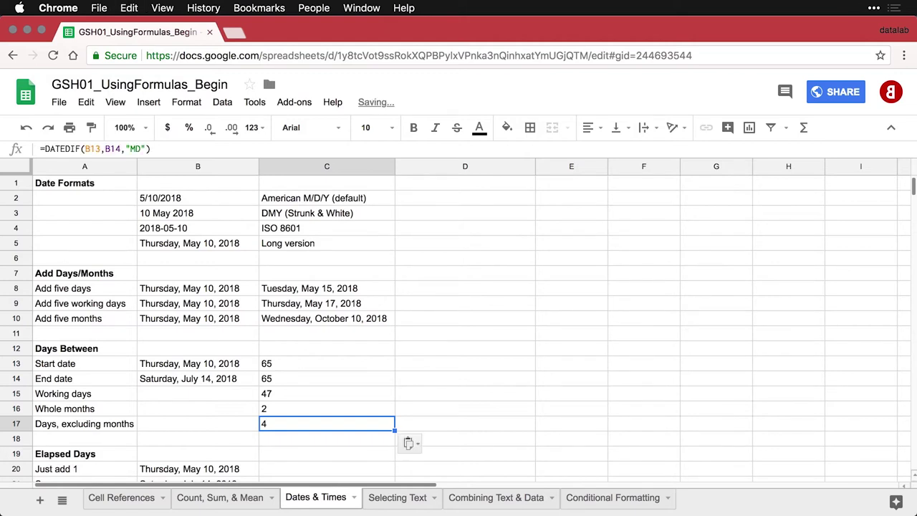
double_click(373, 424)
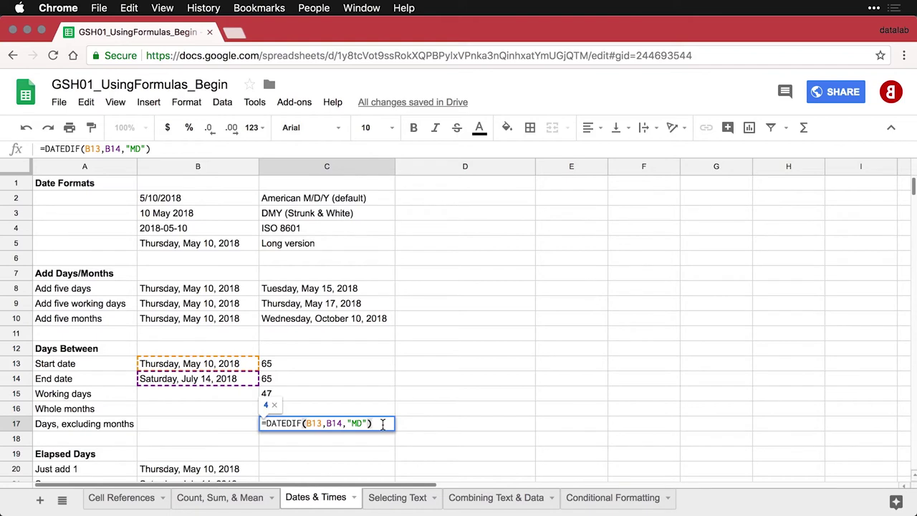
key("Return")
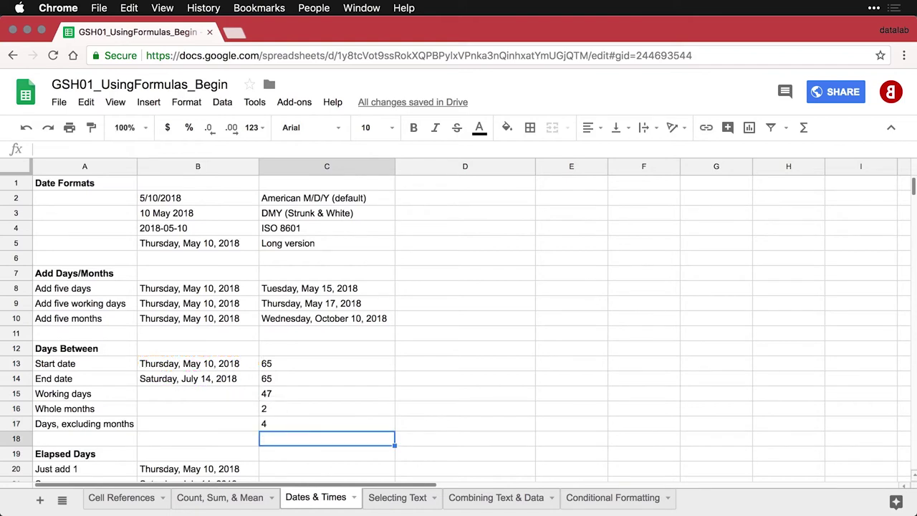
Step: Enter the inclusive elapsed-day formula in C20, showing 66
scroll(346, 440, "down", 2)
scroll(345, 442, "down", 2)
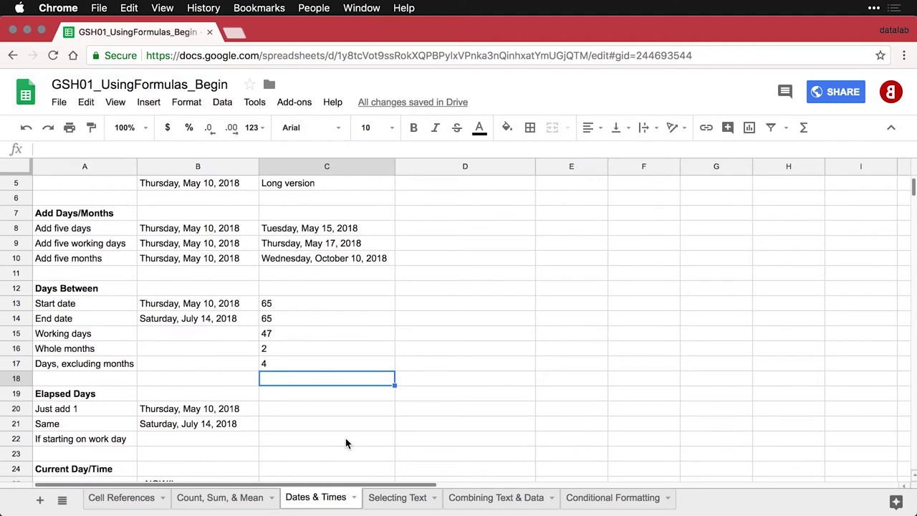
scroll(345, 439, "down", 2)
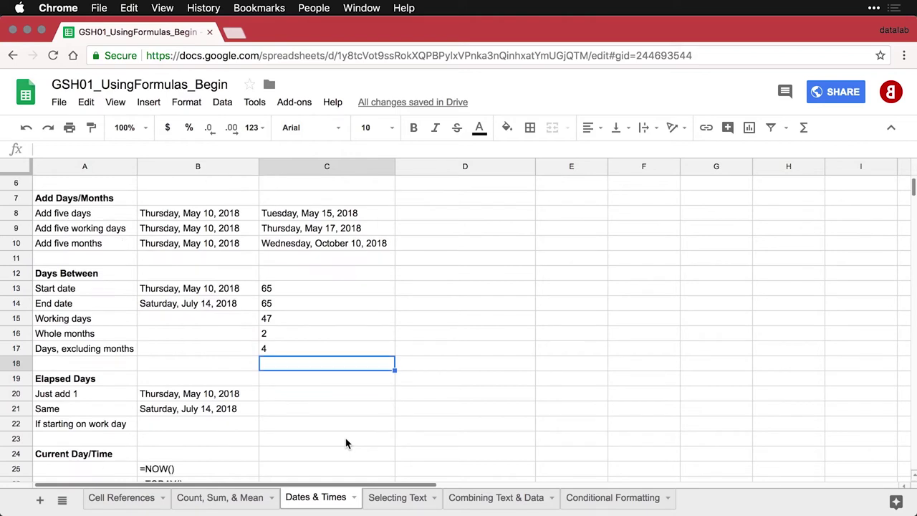
scroll(345, 439, "down", 1)
scroll(345, 439, "down", 2)
scroll(346, 439, "down", 3)
scroll(345, 438, "down", 1)
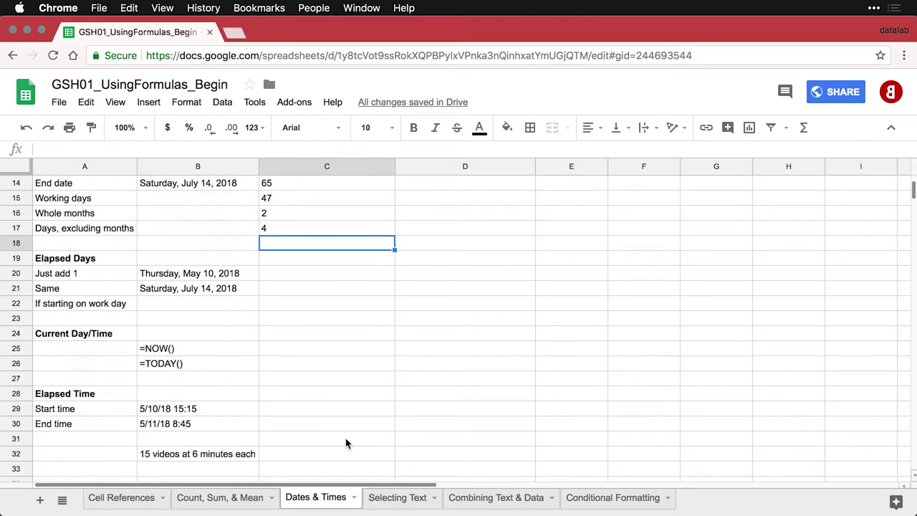
left_click(336, 273)
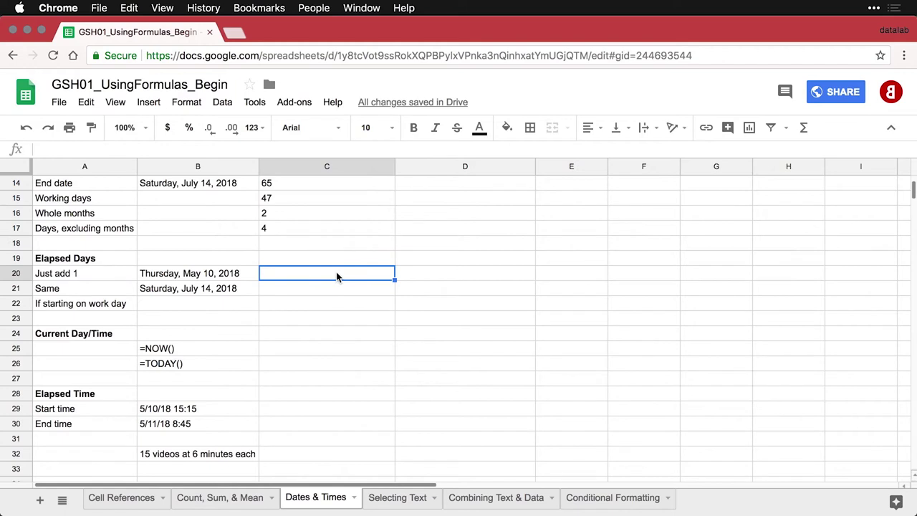
type("=B21-B20+1")
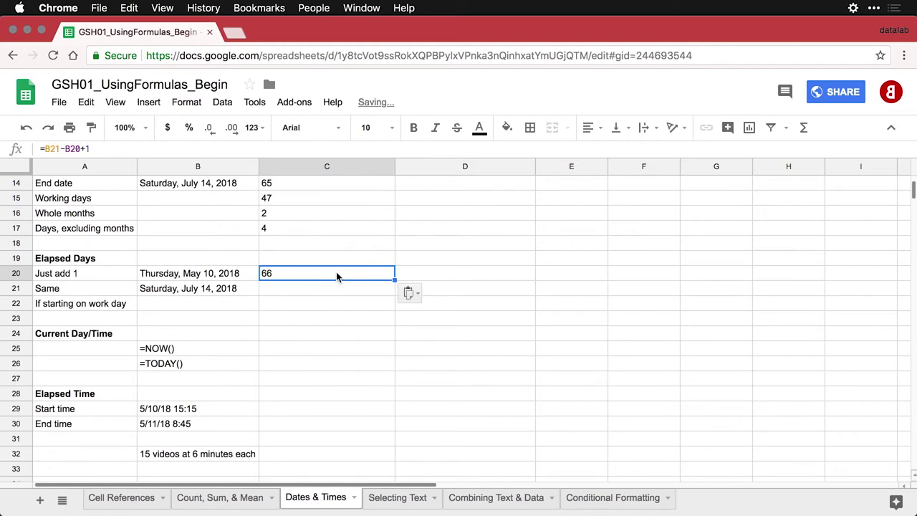
double_click(336, 273)
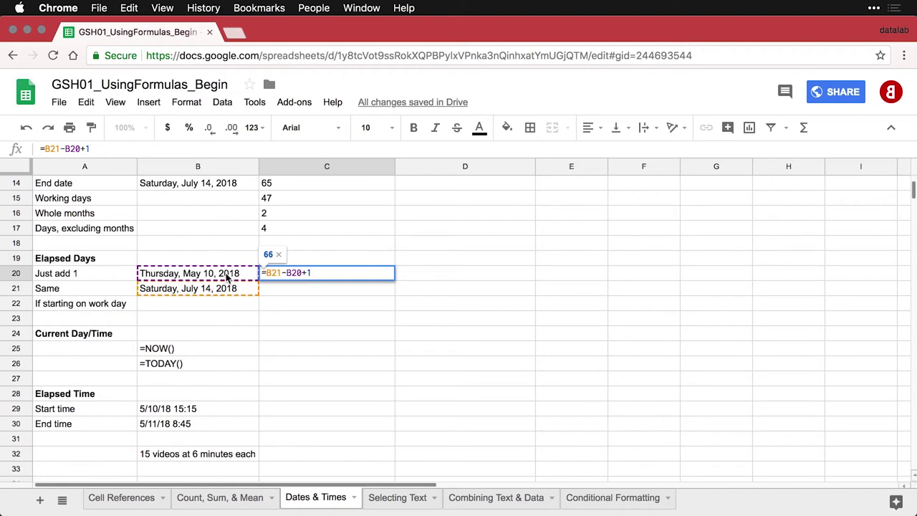
key("Return")
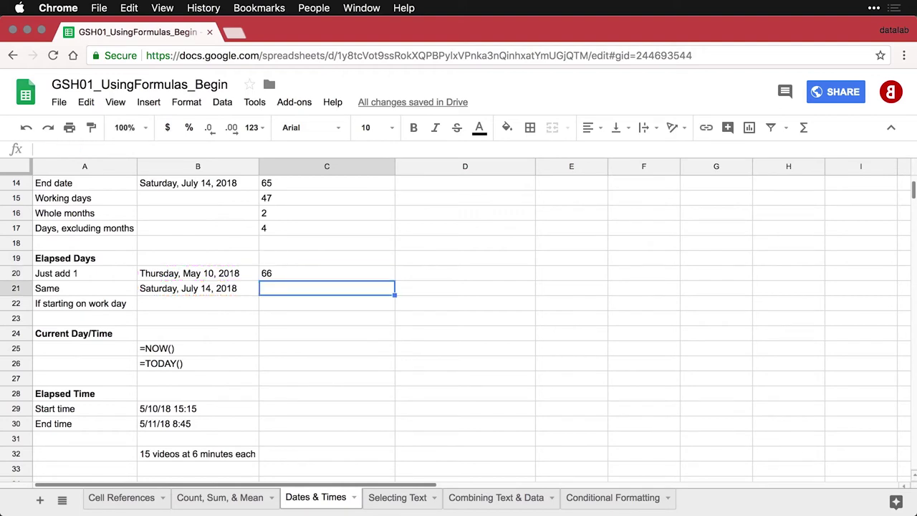
Step: Enter =DAYS(B21,B20)+1 in C21 and =NETWORKDAYS(B20,B21)+1 in C22, giving 66 and 48
key("super+v")
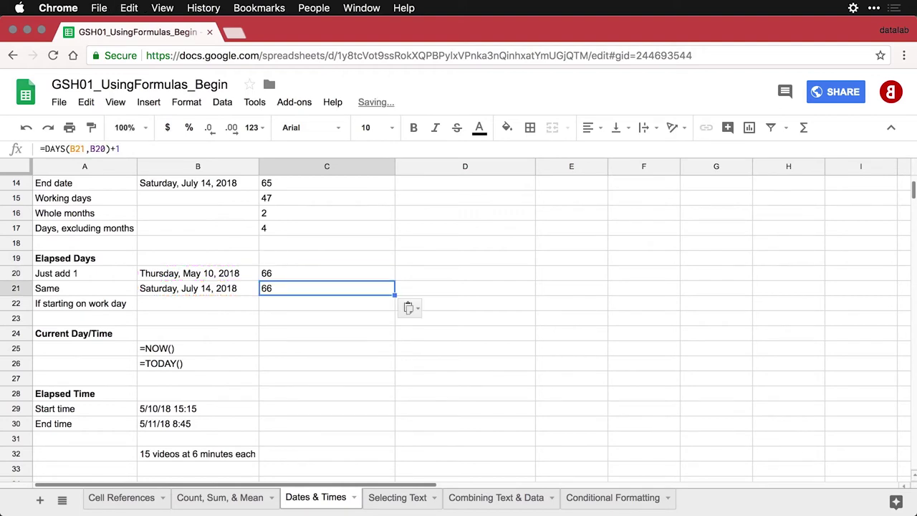
double_click(315, 292)
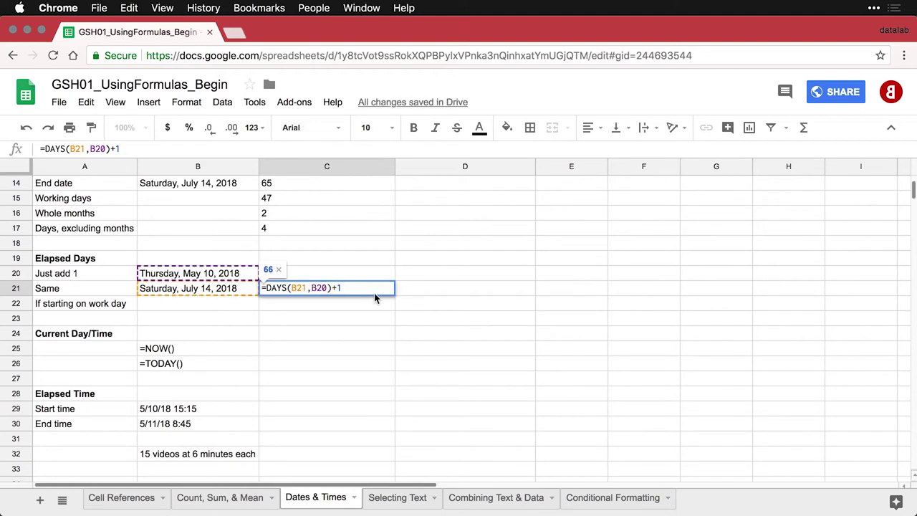
key("Return")
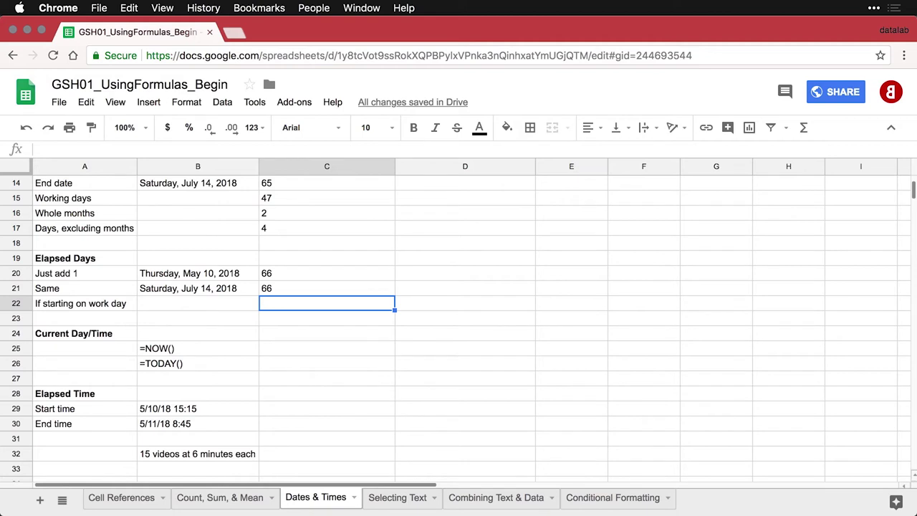
type("=NETWORKDAYS(B20,B21)+1")
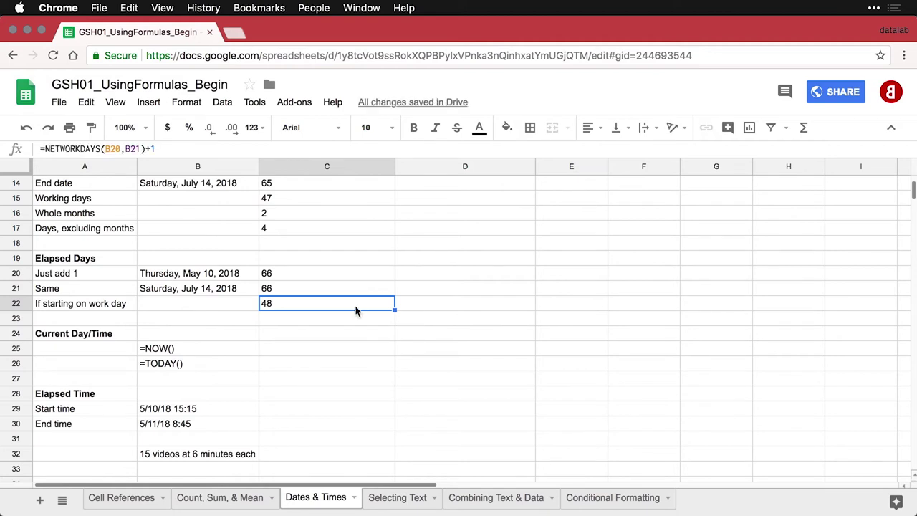
double_click(355, 308)
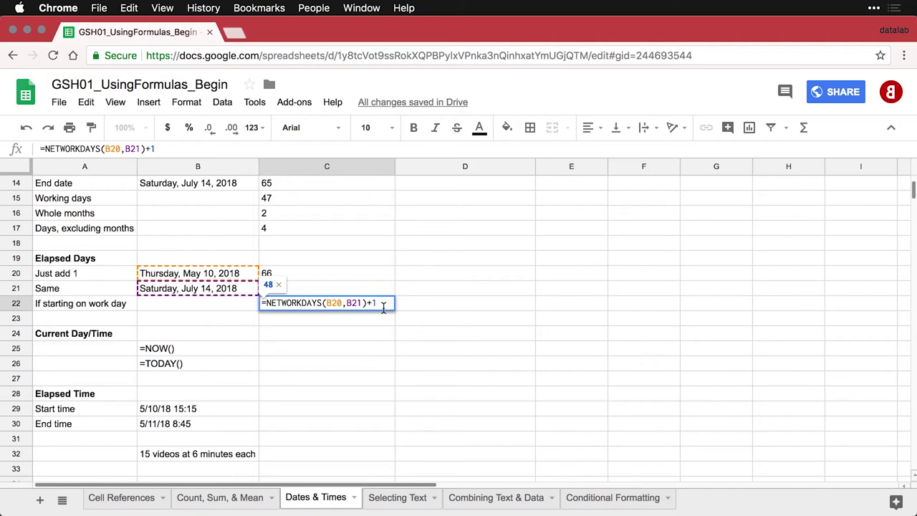
key("Return")
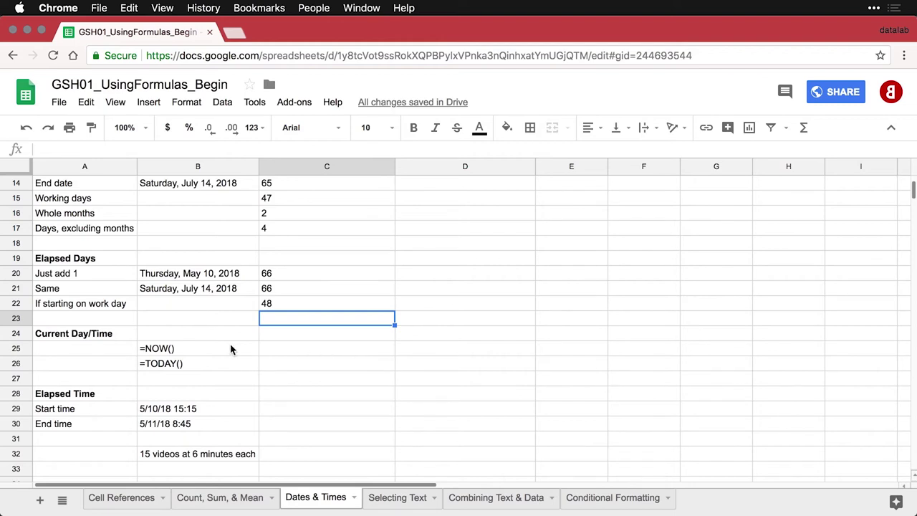
Step: Enter =now() in C25 and =today() in C26
left_click(283, 349)
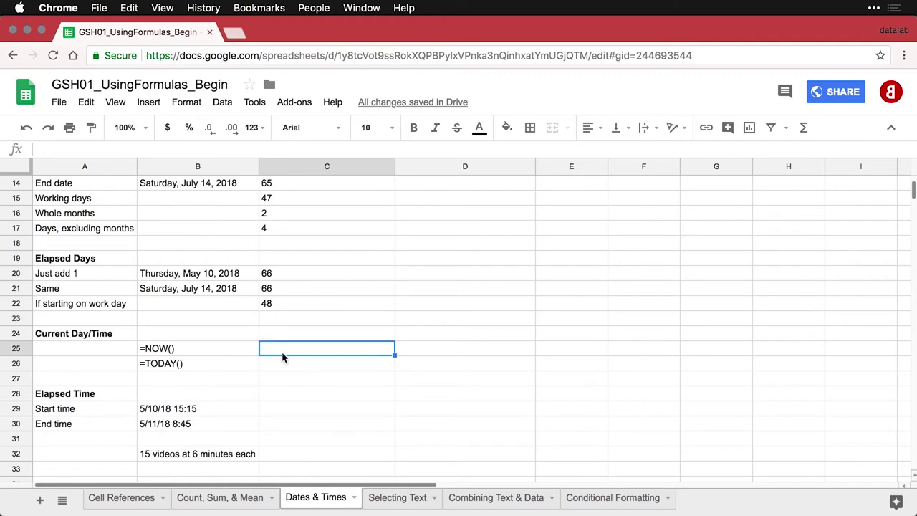
type("=now()")
key("Return")
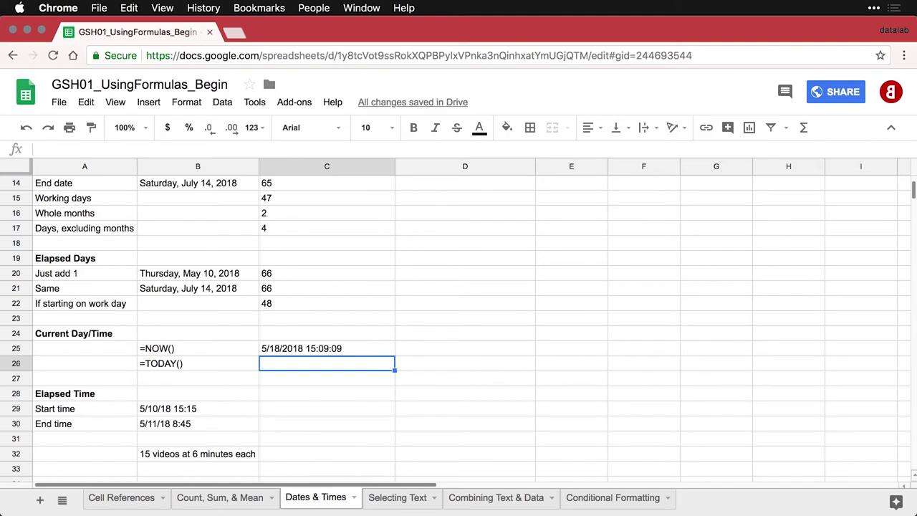
type("=today()")
key("Return")
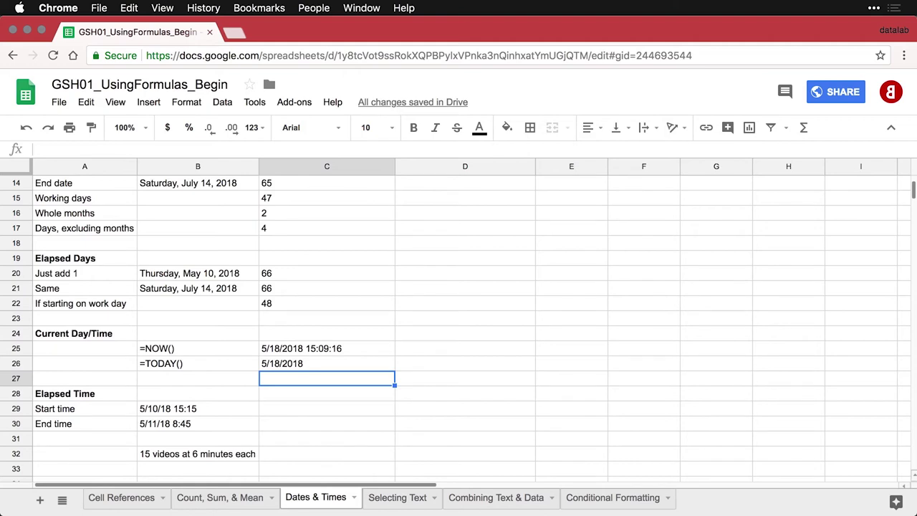
Step: Enter =B30-B29 in C29 to get 0.73 days elapsed
key("Down")
key("Down")
key("Down")
key("Up")
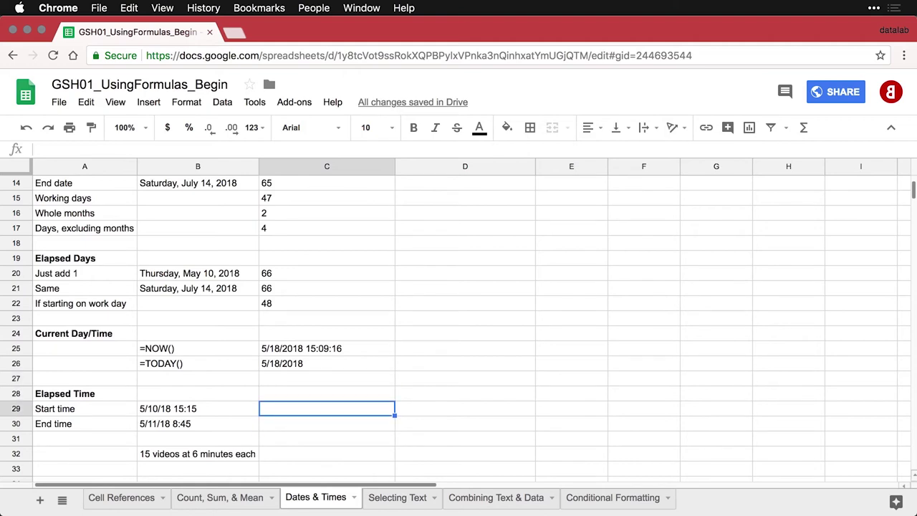
scroll(210, 363, "down", 1)
scroll(210, 364, "down", 2)
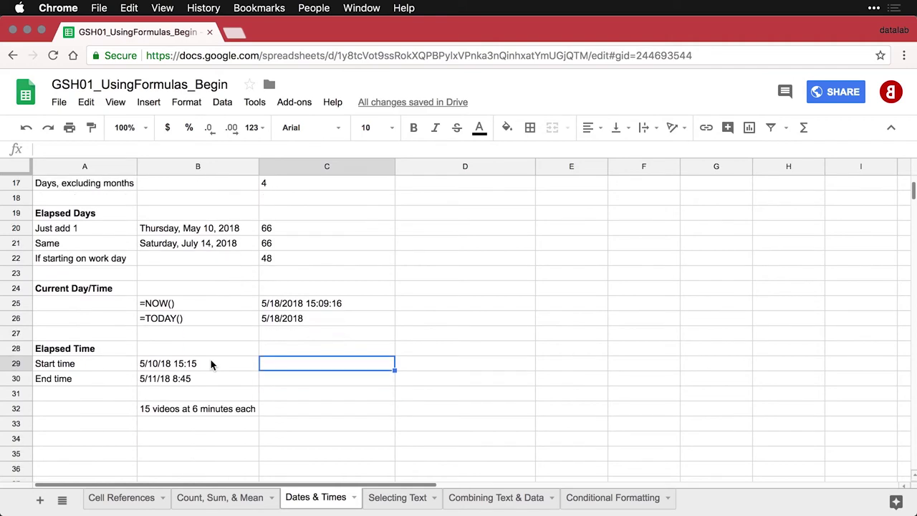
scroll(211, 364, "down", 1)
scroll(211, 364, "down", 1)
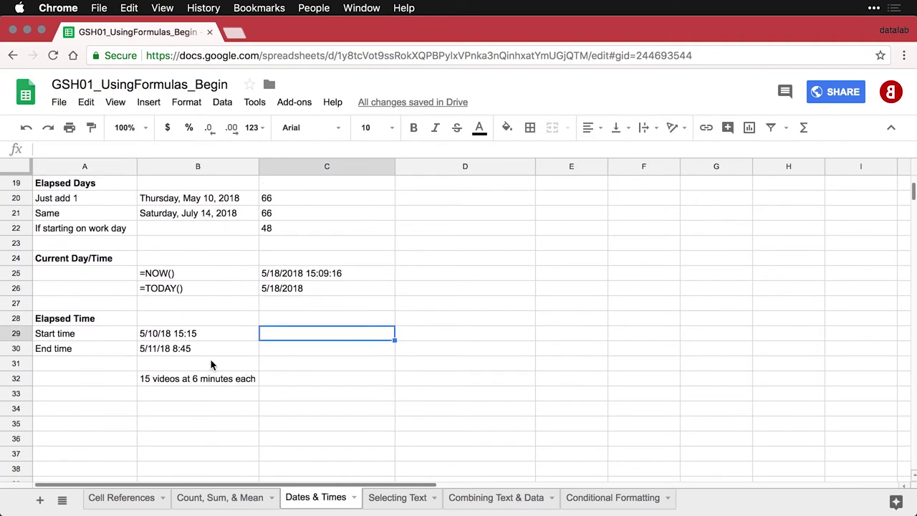
type("=B30-B29")
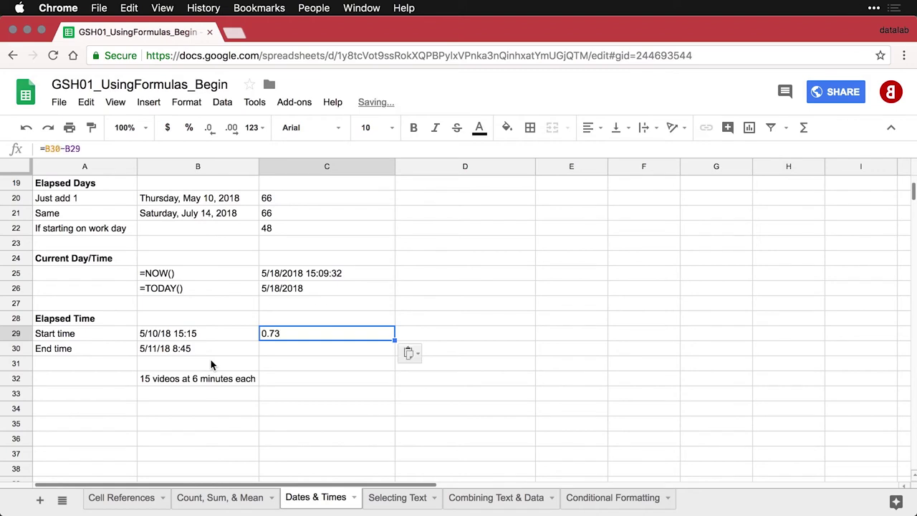
double_click(313, 337)
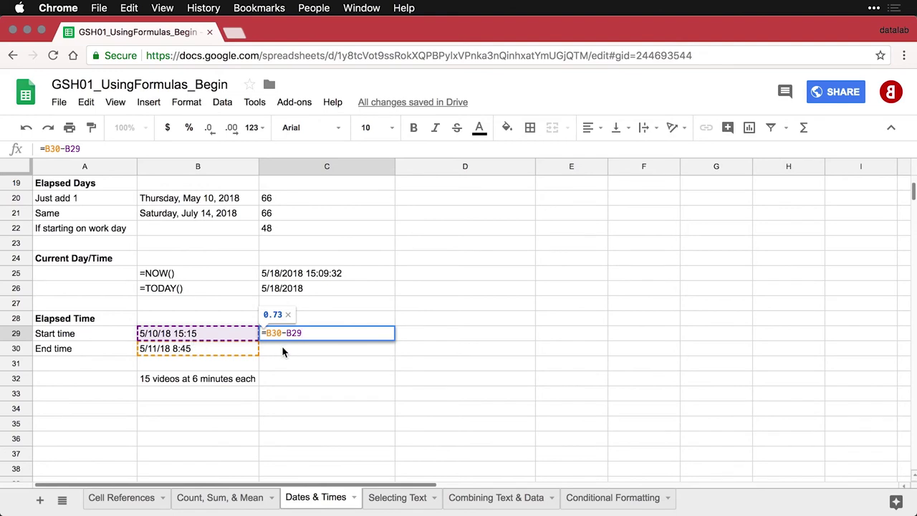
key("Return")
Step: Enter =C29*24 in C30 to convert the elapsed time to 17.5 hours
left_click(337, 336)
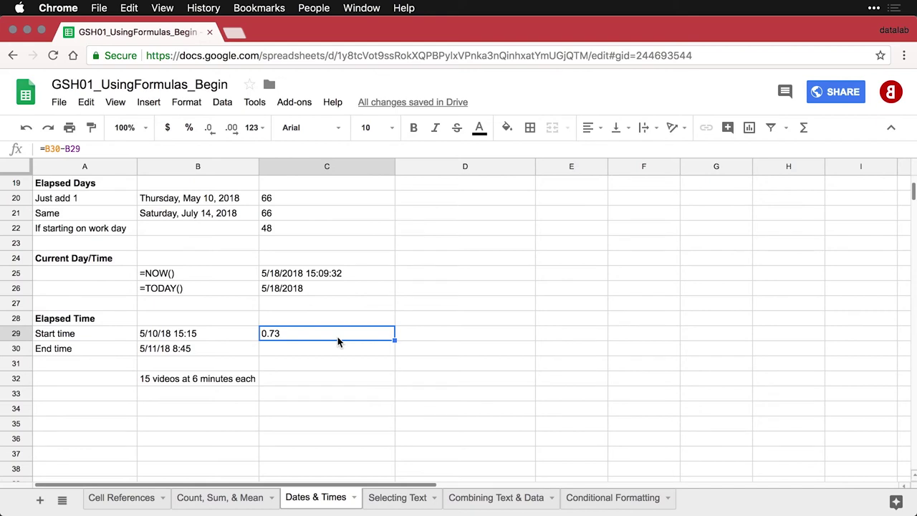
key("Down")
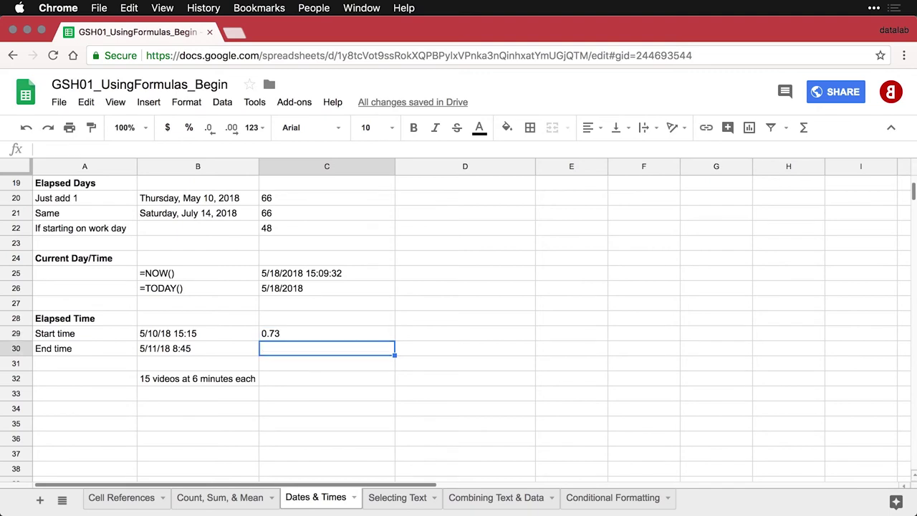
type("17.5")
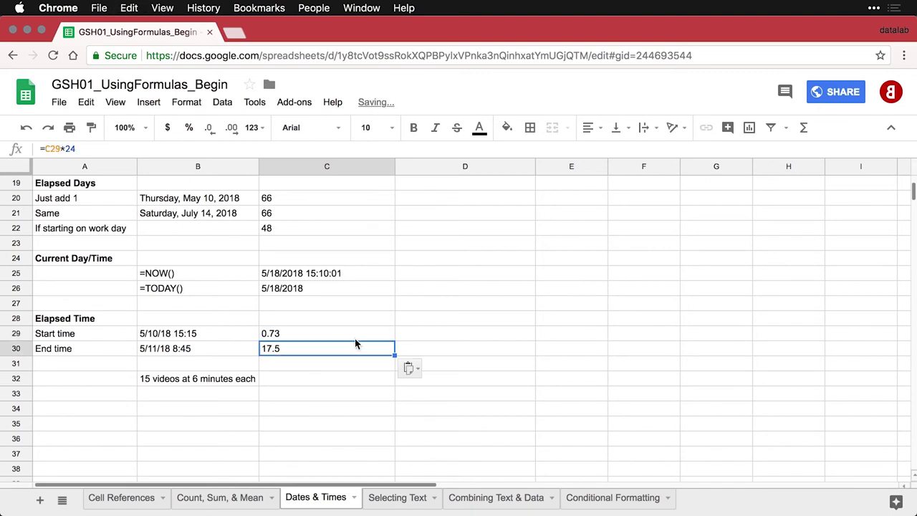
double_click(347, 348)
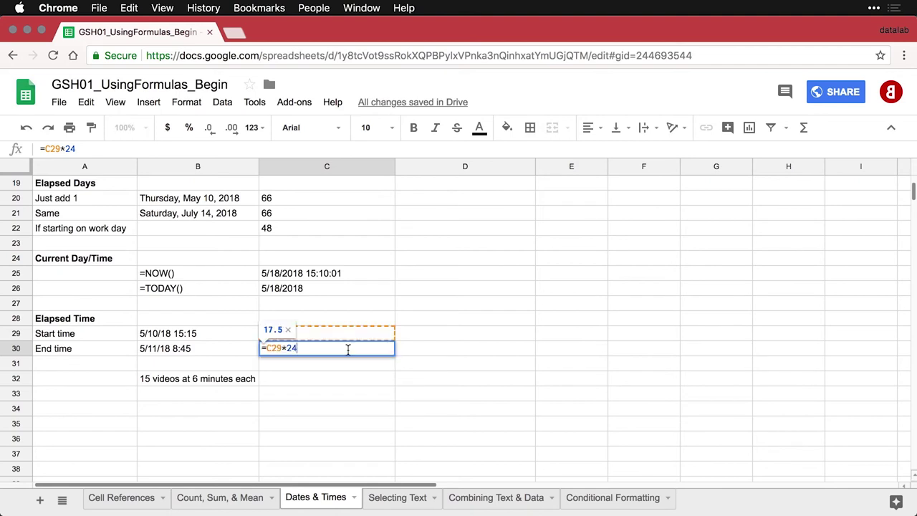
key("Return")
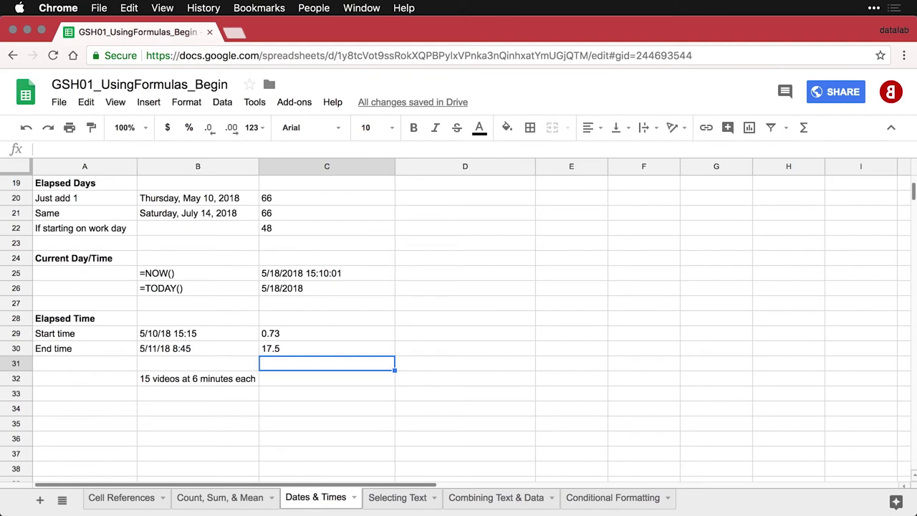
Step: Enter =TEXT(C29,"[h]:mm") in C31 to show 17:30, then check the B29 and B30 times
type("=TEXT(C29, \"[h]:mm\")")
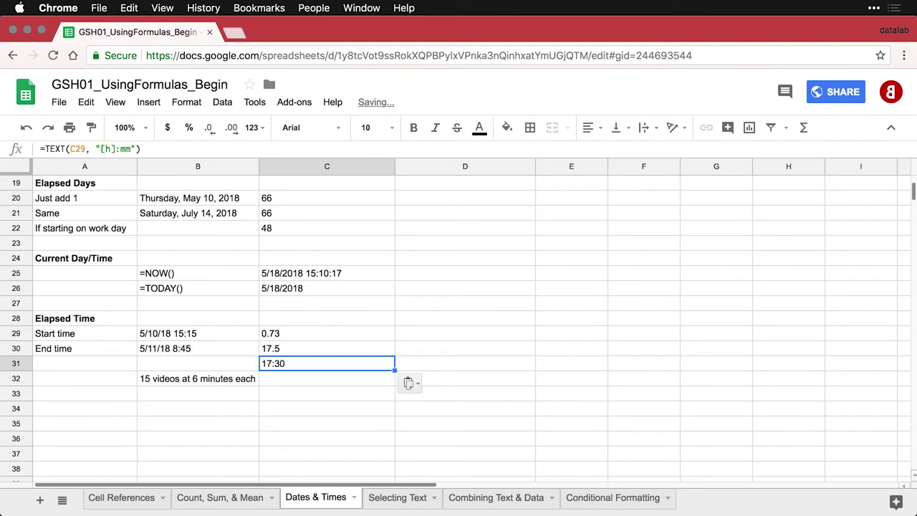
double_click(356, 364)
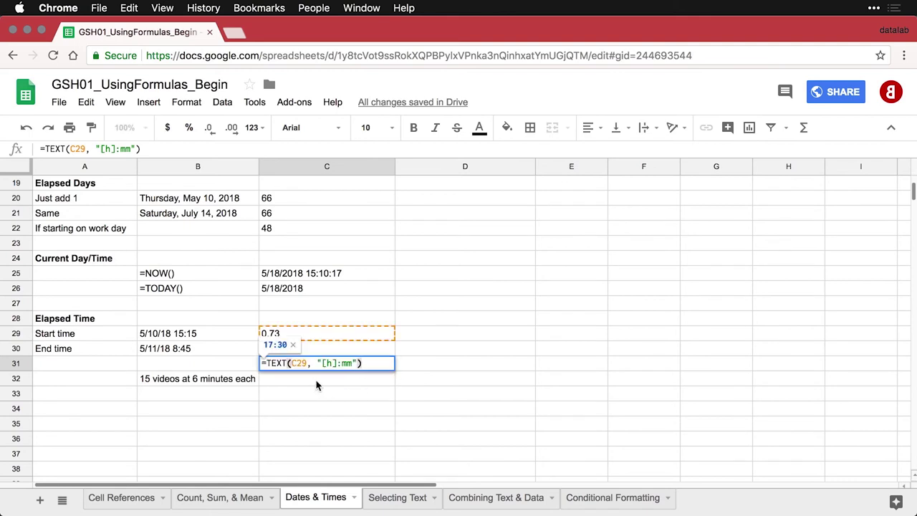
double_click(275, 364)
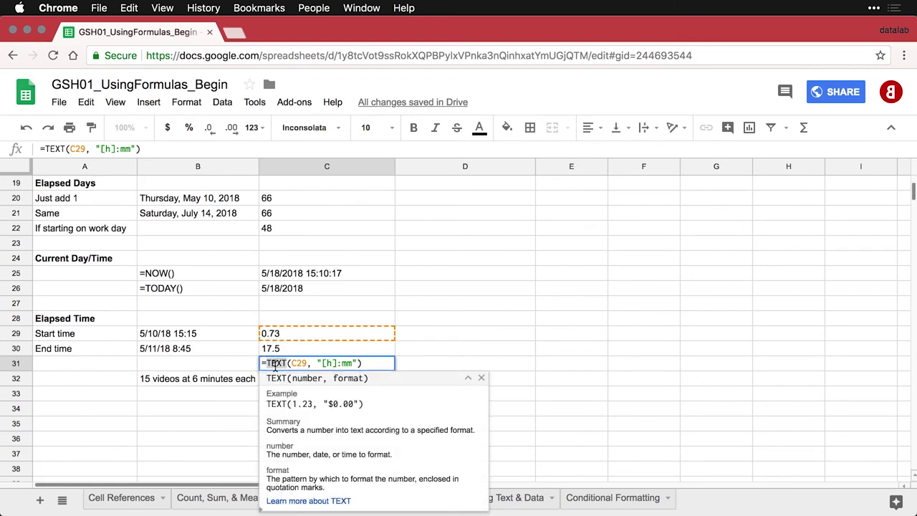
left_click(371, 364)
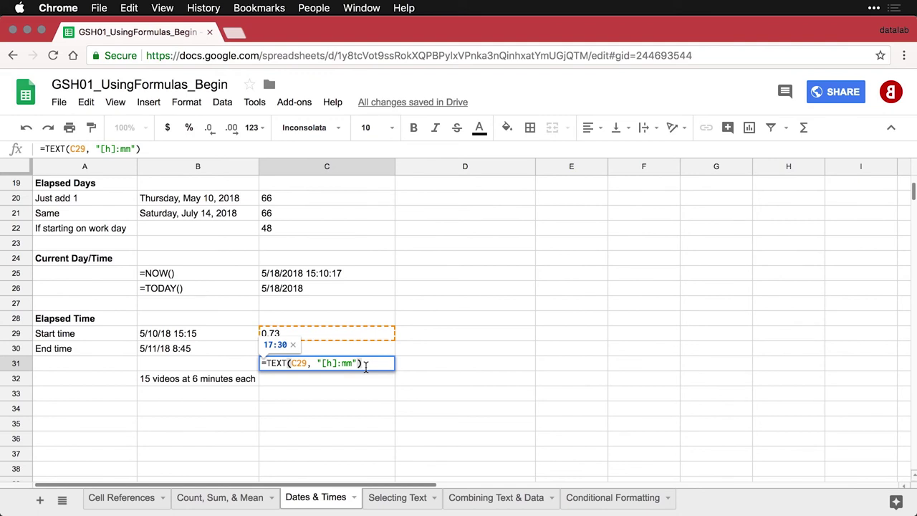
key("Return")
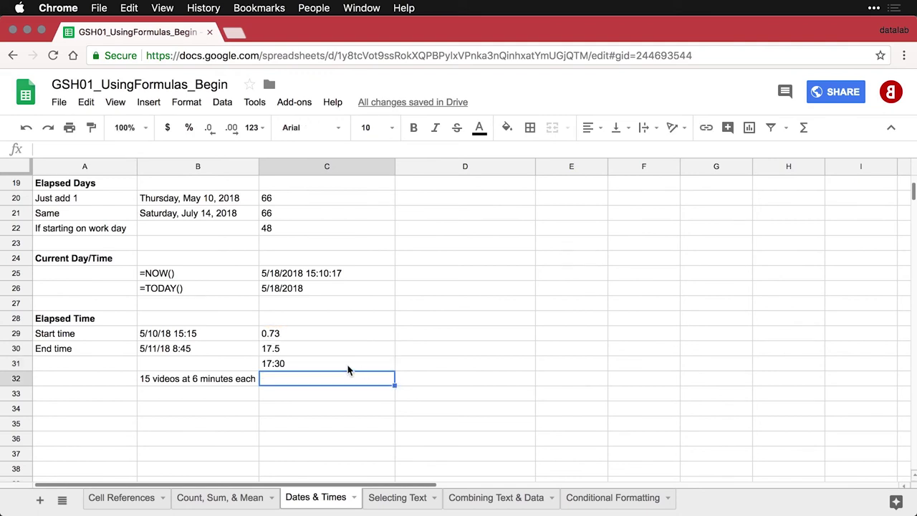
left_click(210, 334)
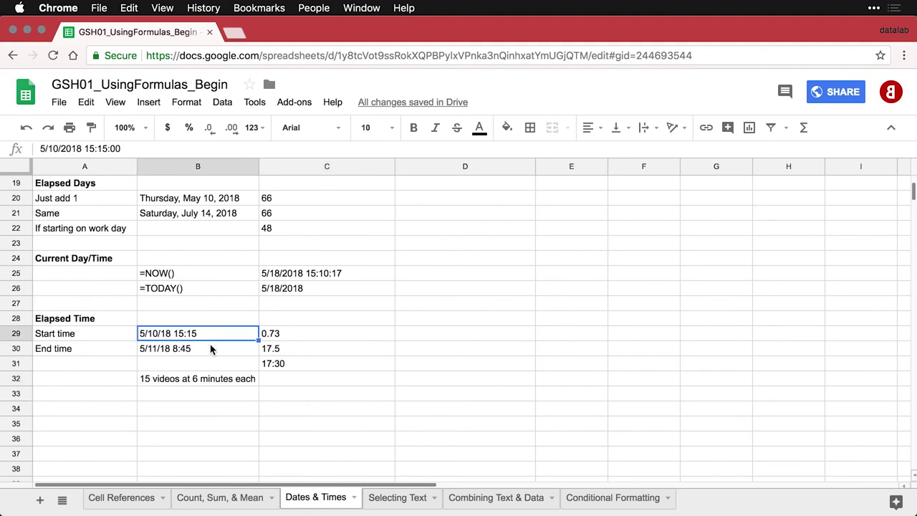
left_click(210, 345)
Step: Enter =TEXT(15*6/(24*60), "[h]:mm") in C32 so it shows 1:30
left_click(293, 381)
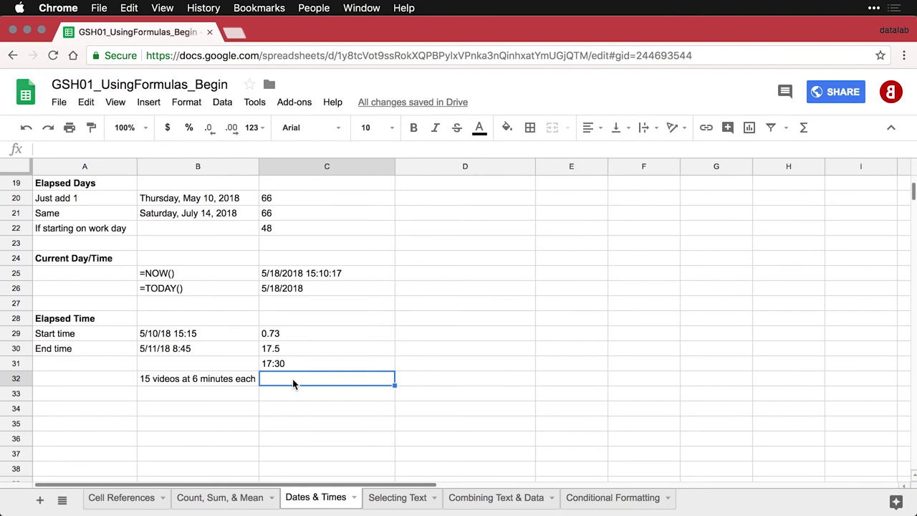
type("=TEXT(15*6/(24*60), \"[h]:mm\")")
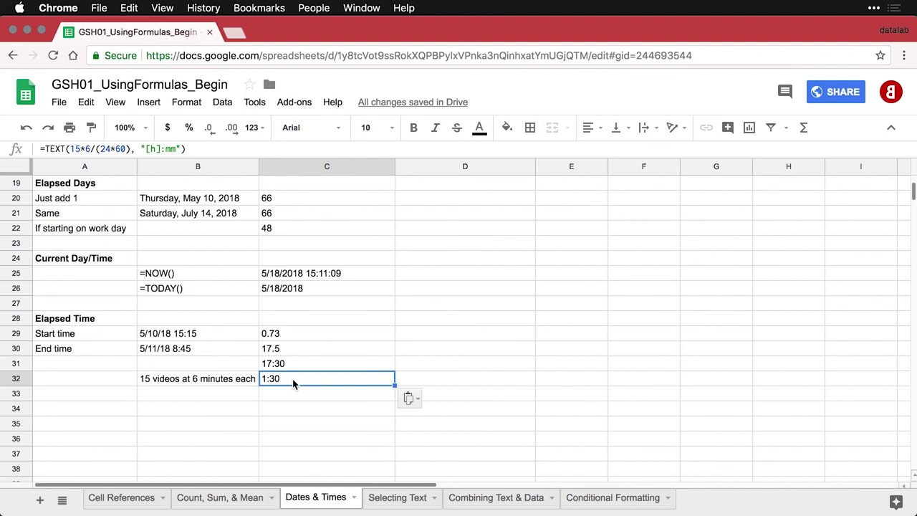
double_click(358, 379)
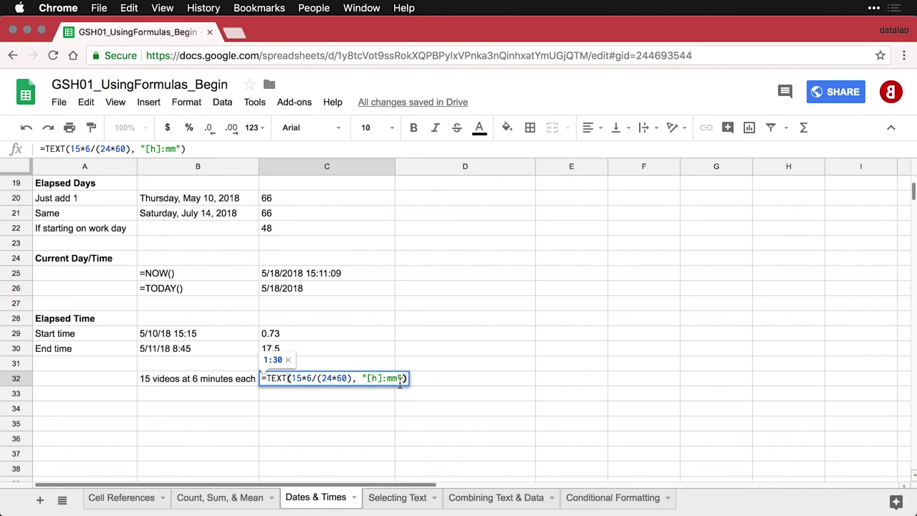
key("Return")
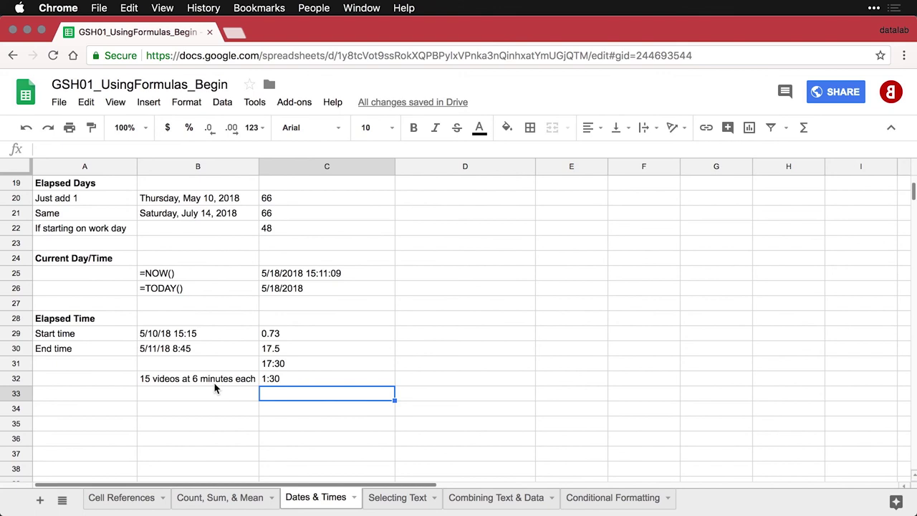
scroll(244, 330, "up", 4)
scroll(244, 330, "up", 4)
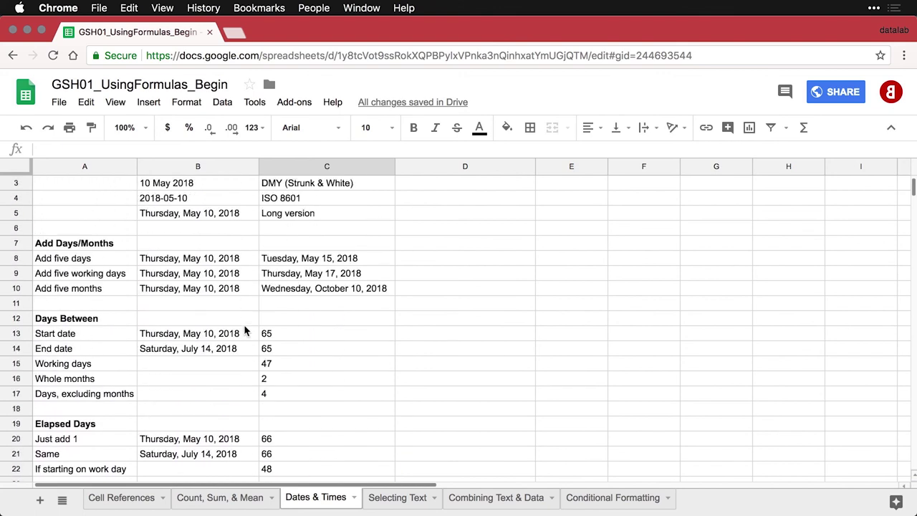
scroll(244, 330, "up", 1)
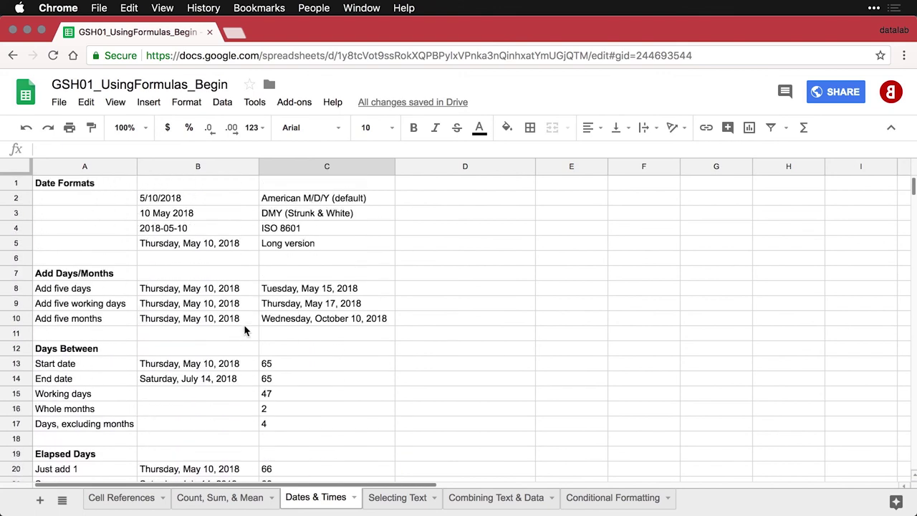